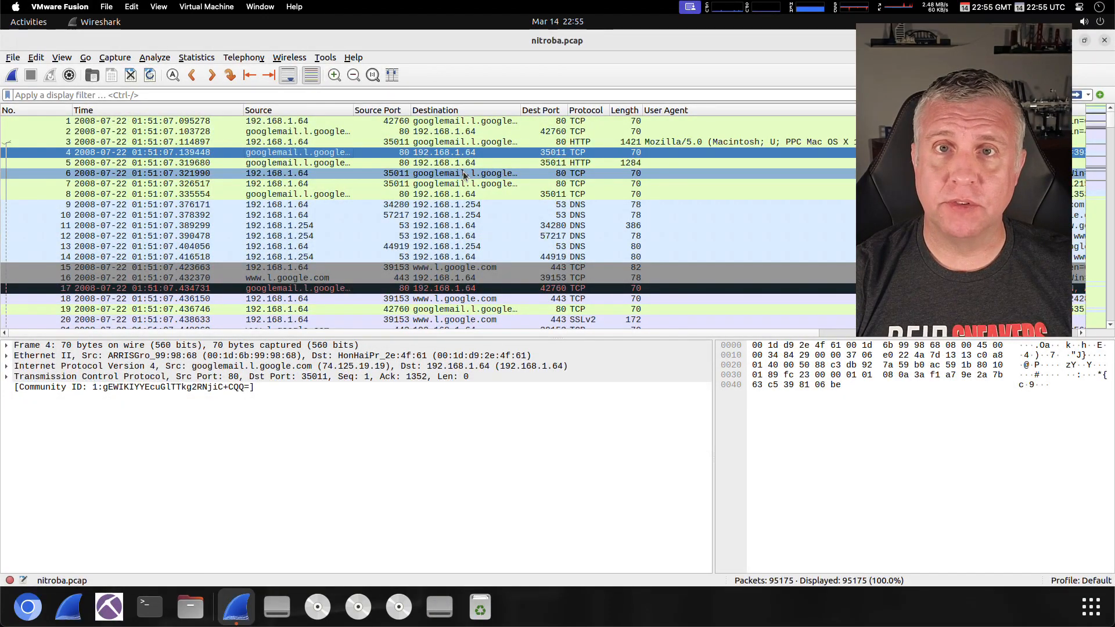
# - Select packet 5, the HTTP response from googlemail, and collapse its Internet Protocol Version 4 details
pyautogui.click(463, 174)
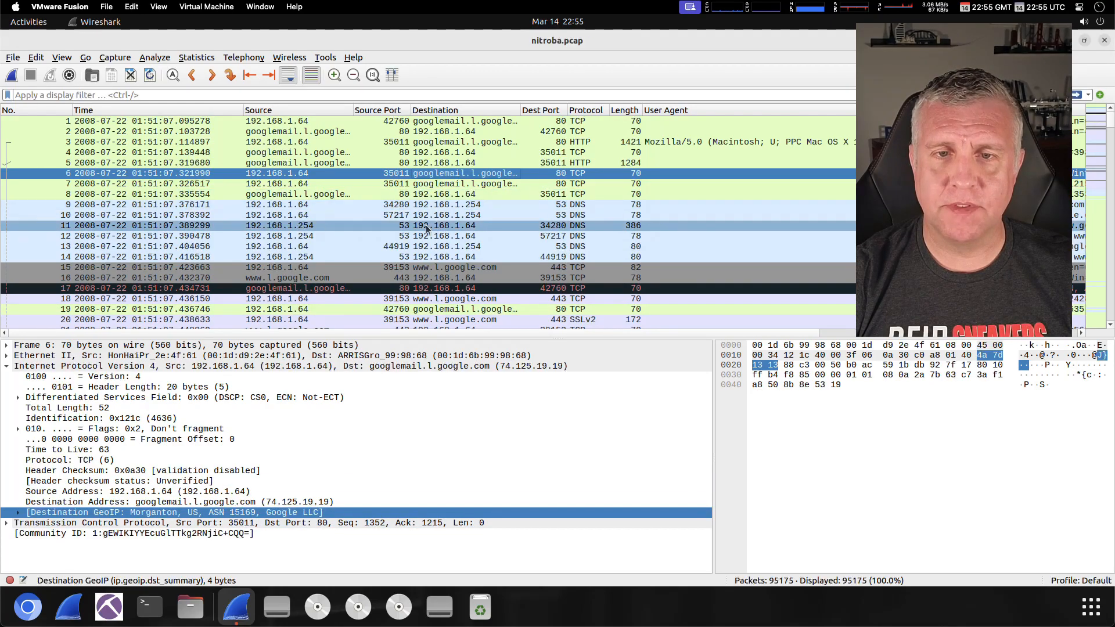
pyautogui.click(440, 164)
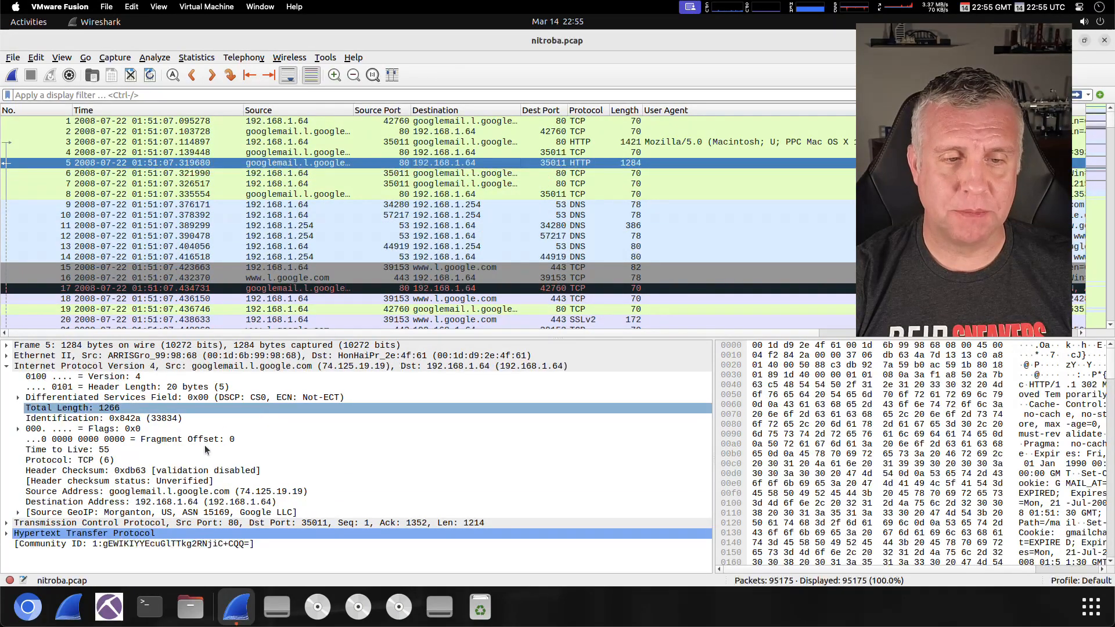
pyautogui.click(108, 535)
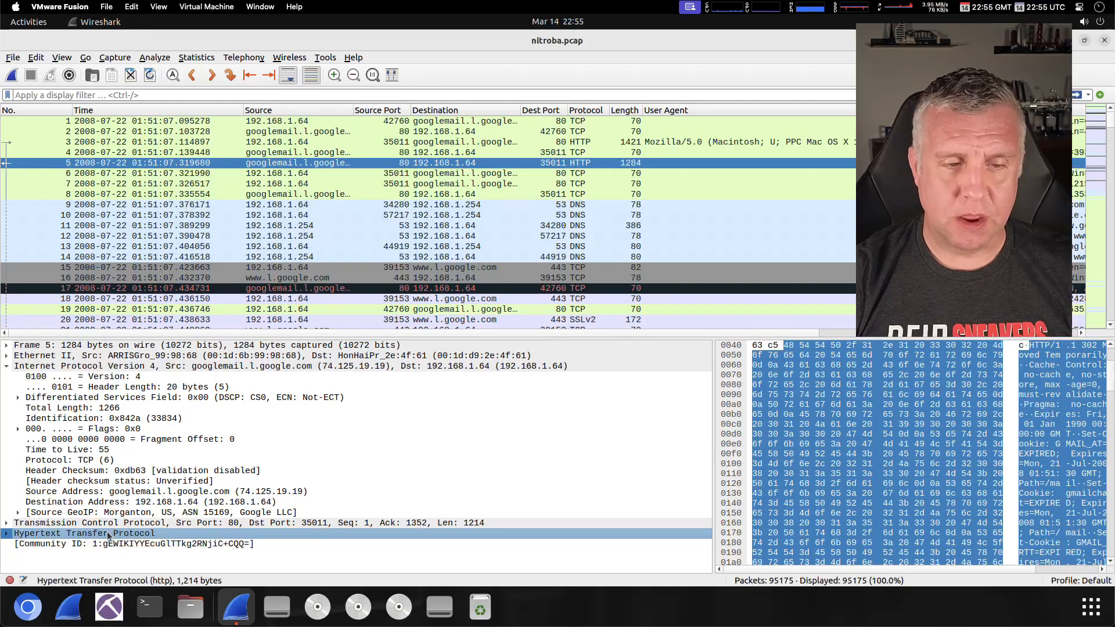
pyautogui.press('Up')
pyautogui.press('Up')
pyautogui.press('Up')
pyautogui.press('Left')
pyautogui.press('Left')
pyautogui.press('Down')
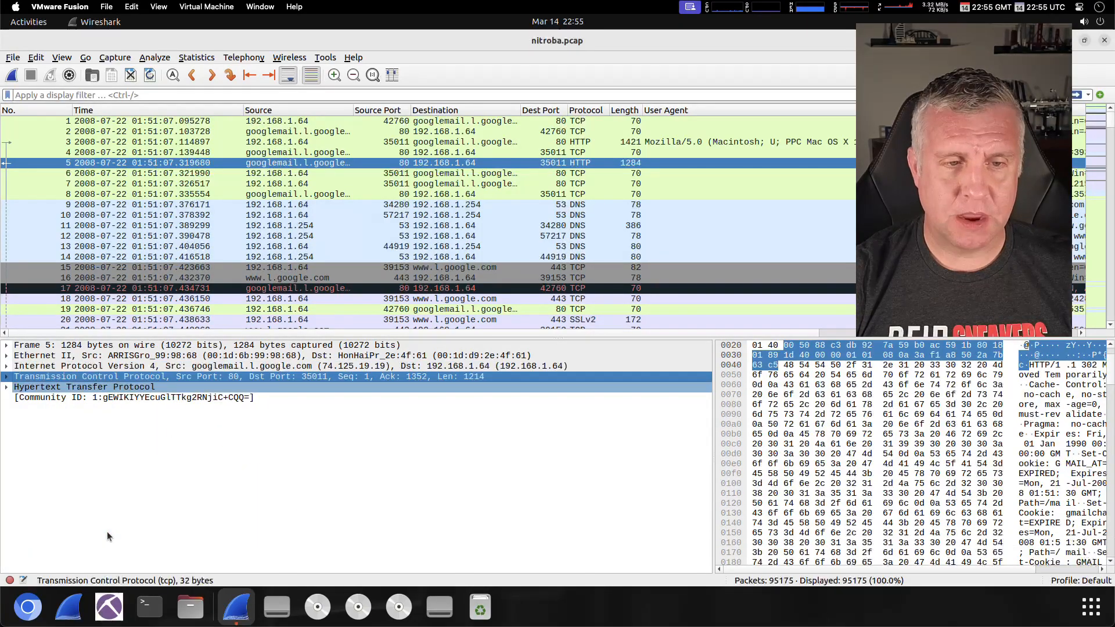
# - Expand the Hypertext Transfer Protocol details of packet 5, go through the header fields and select the Content-Type header
pyautogui.press('Down')
pyautogui.press('Right')
pyautogui.press('Down')
pyautogui.press('Down')
pyautogui.press('Down')
pyautogui.press('Down')
pyautogui.press('Down')
pyautogui.press('Down')
pyautogui.press('Down')
pyautogui.press('Down')
pyautogui.press('Down')
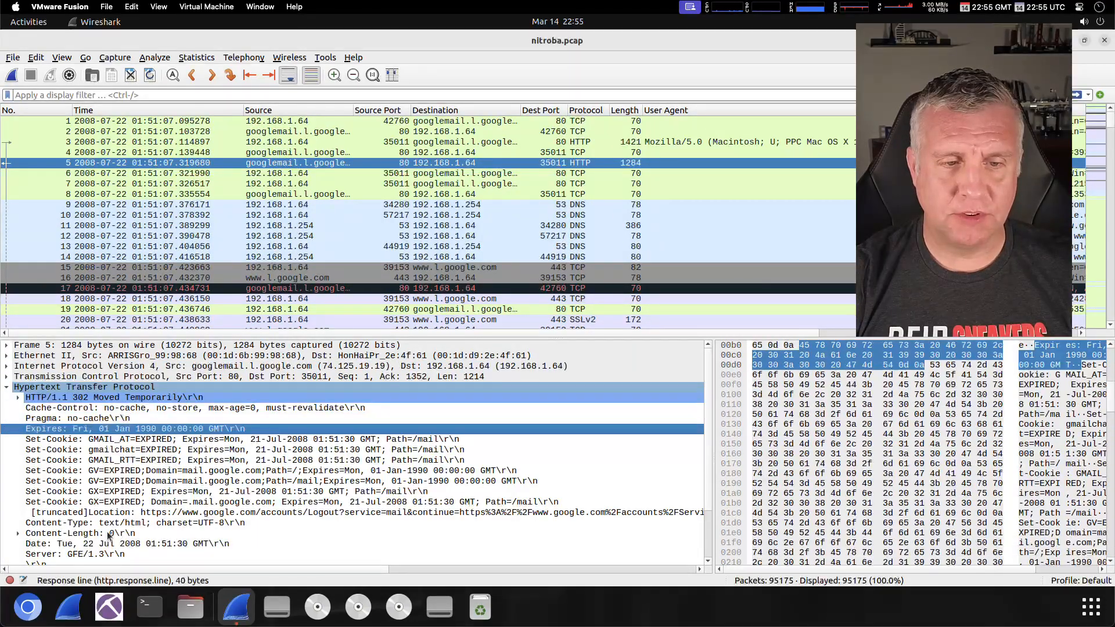
pyautogui.scroll(-2, 108, 535)
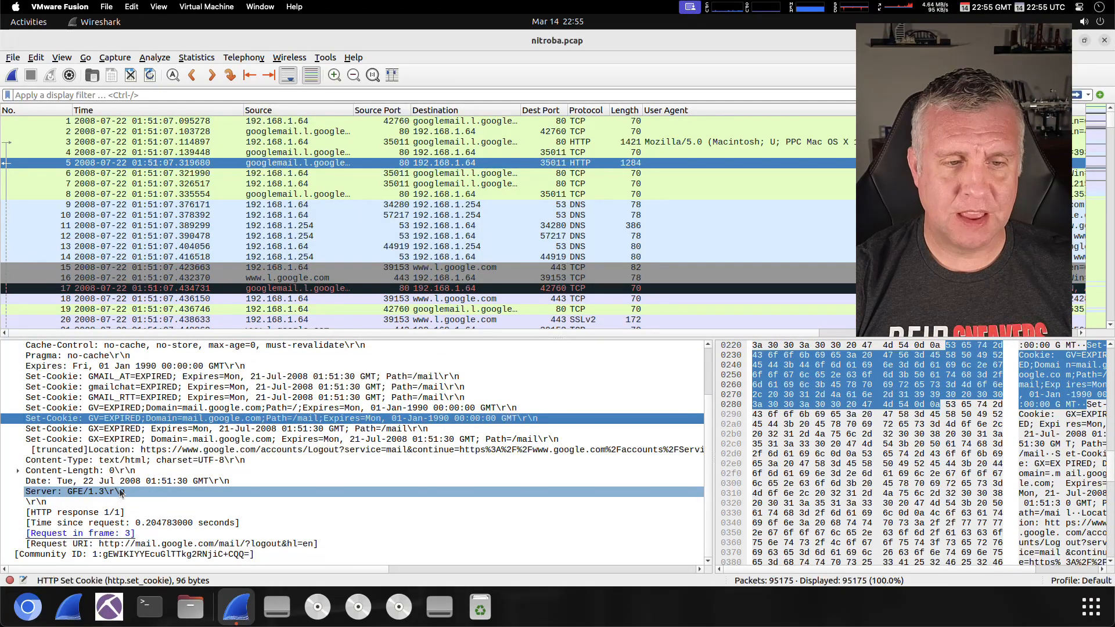
pyautogui.click(133, 461)
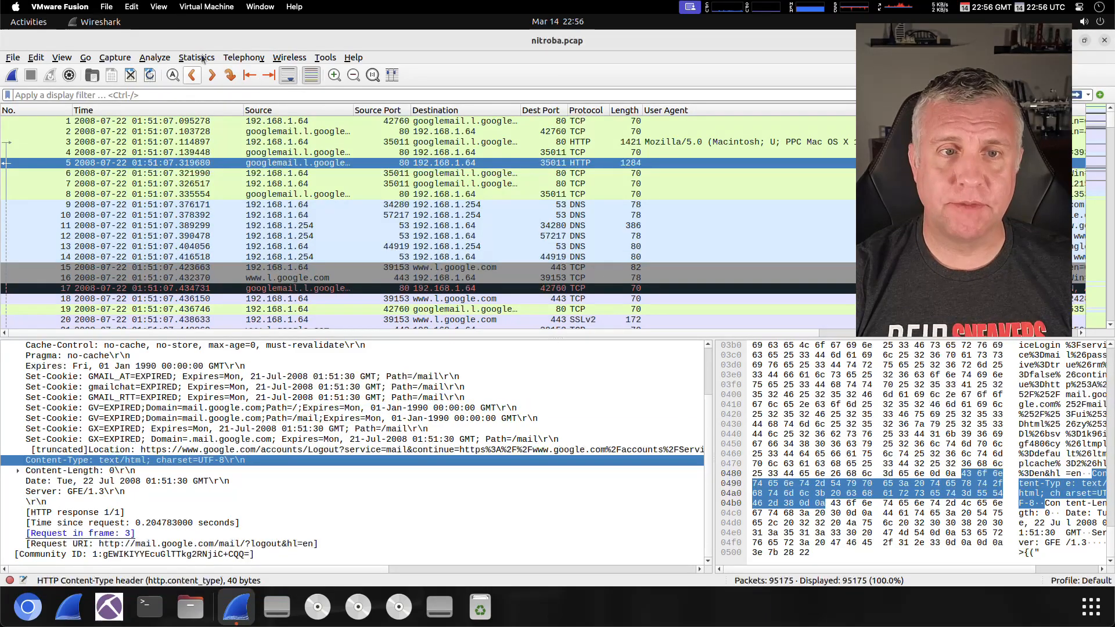
# - Filter the packet list with the display filter http.content_type contains html
pyautogui.click(201, 95)
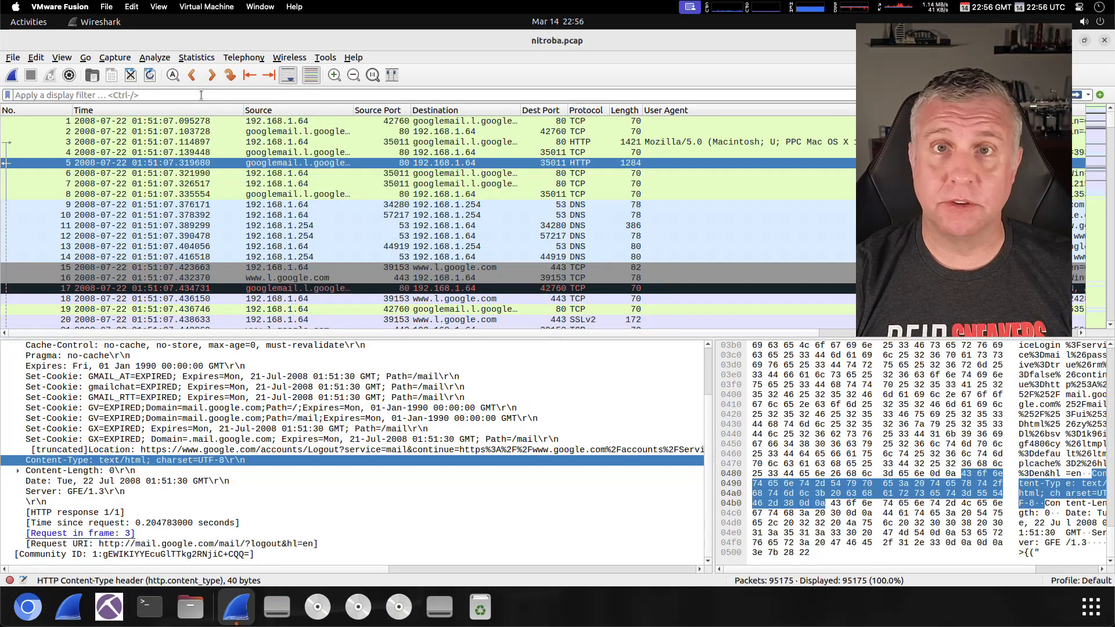
pyautogui.write('h')
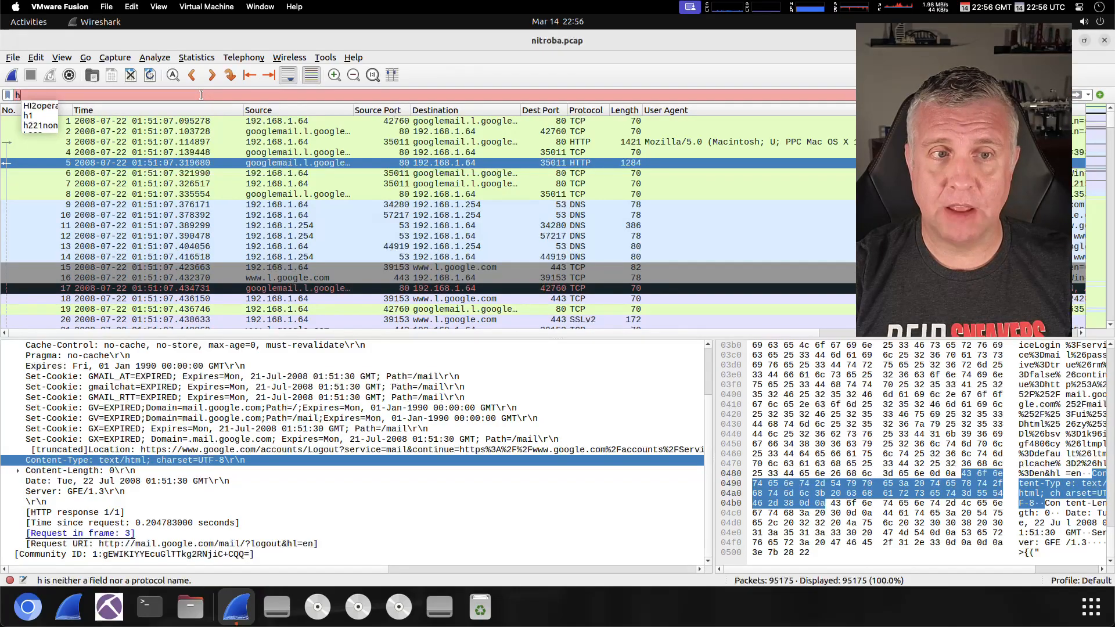
pyautogui.write('ttp.co')
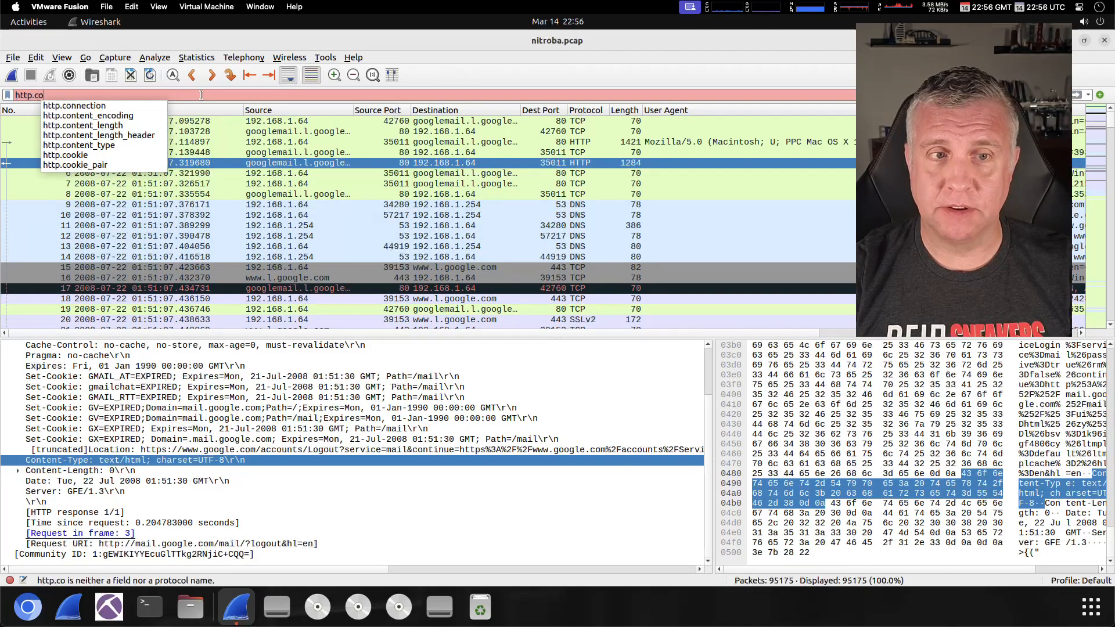
pyautogui.write('ntent')
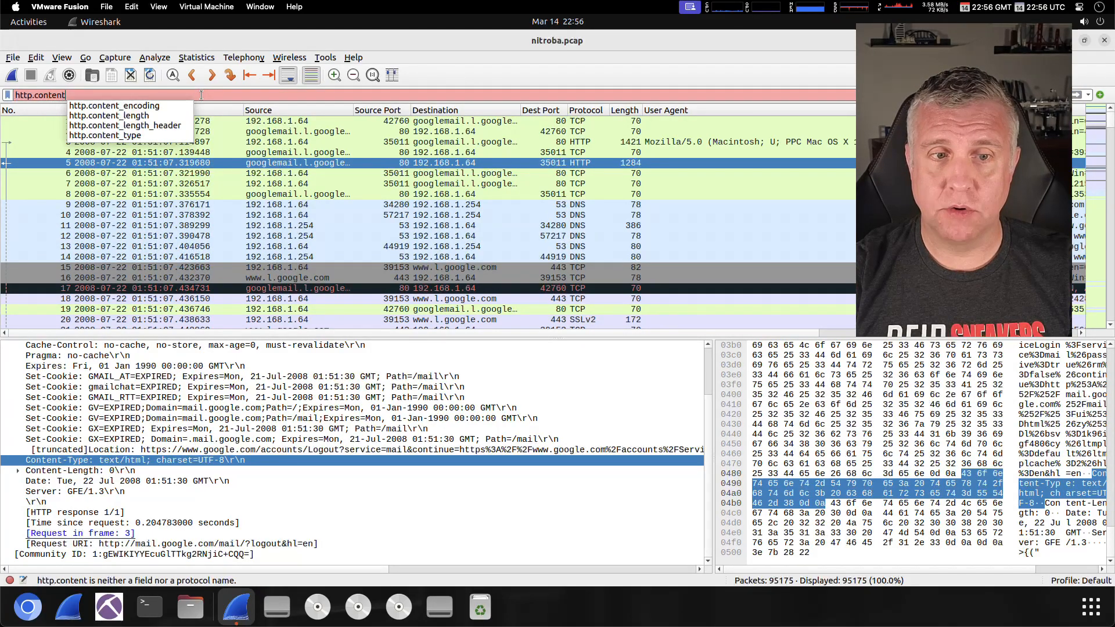
pyautogui.write('__type')
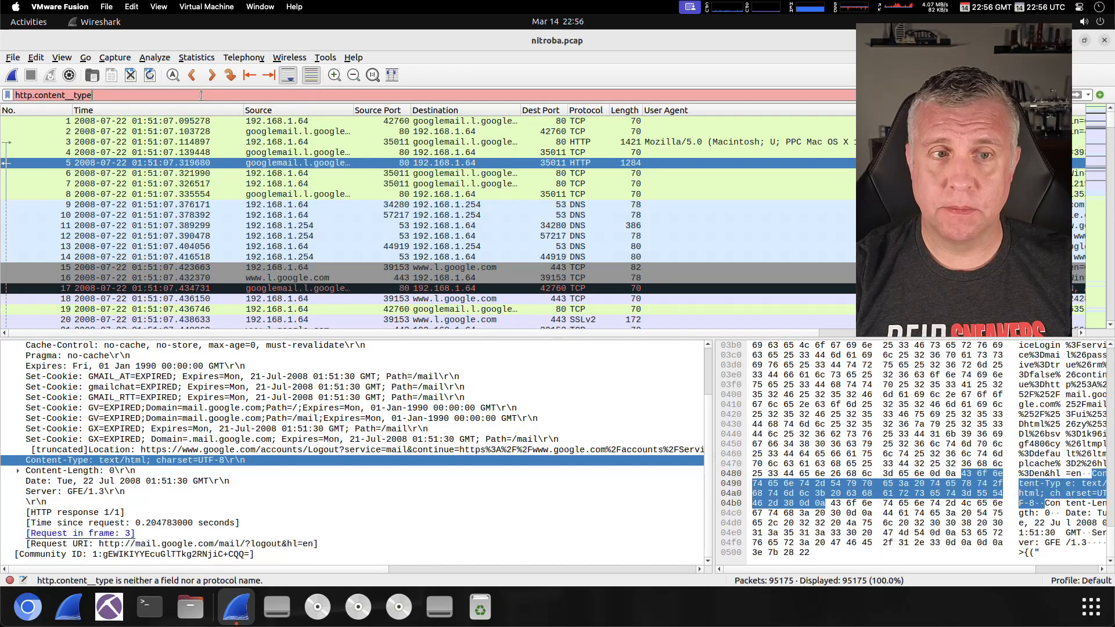
pyautogui.press('BackSpace')
pyautogui.press('BackSpace')
pyautogui.press('BackSpace')
pyautogui.press('BackSpace')
pyautogui.press('BackSpace')
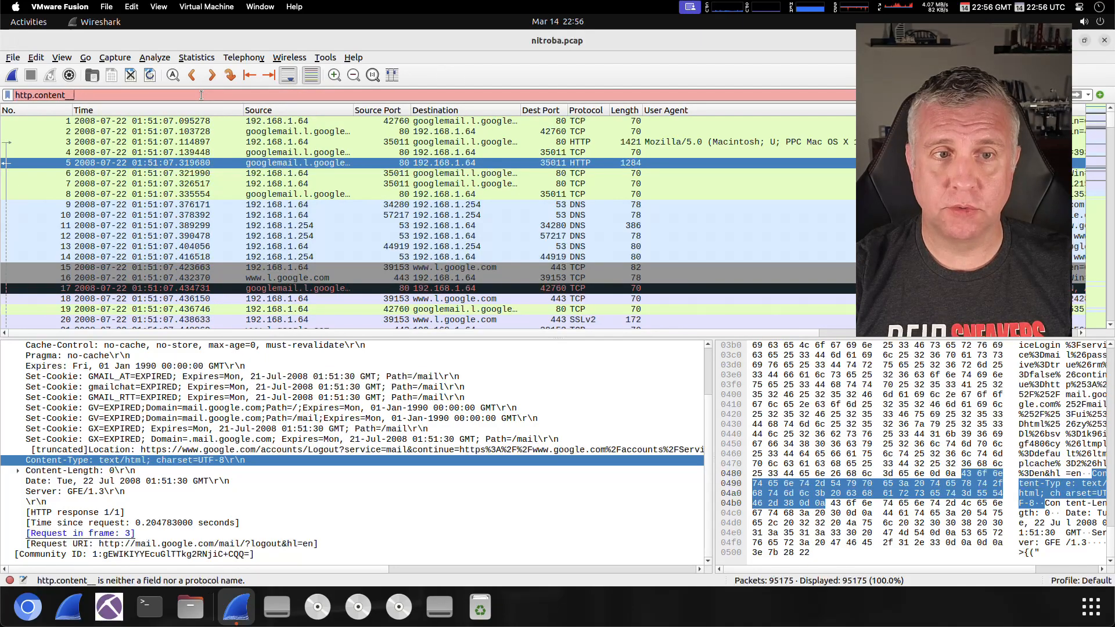
pyautogui.write('type')
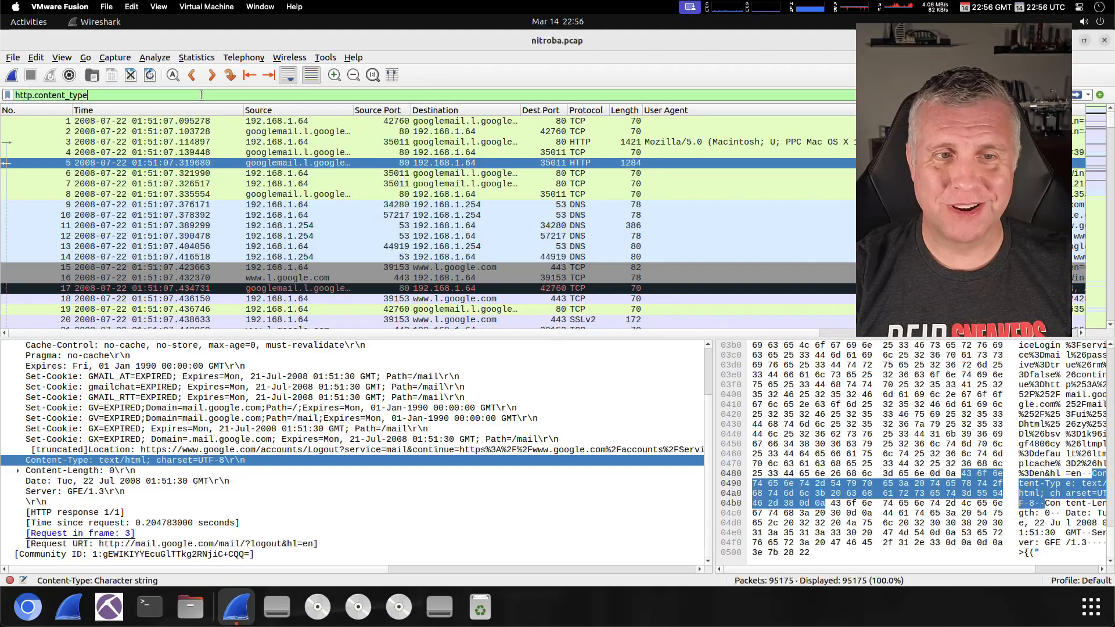
pyautogui.write(' ==')
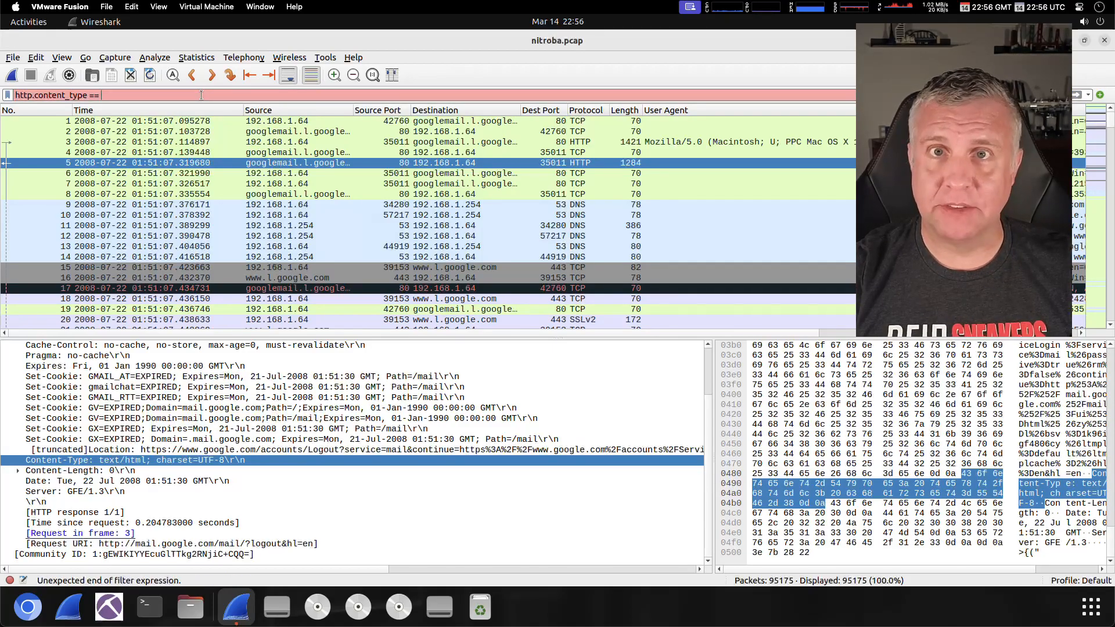
pyautogui.press('BackSpace')
pyautogui.press('BackSpace')
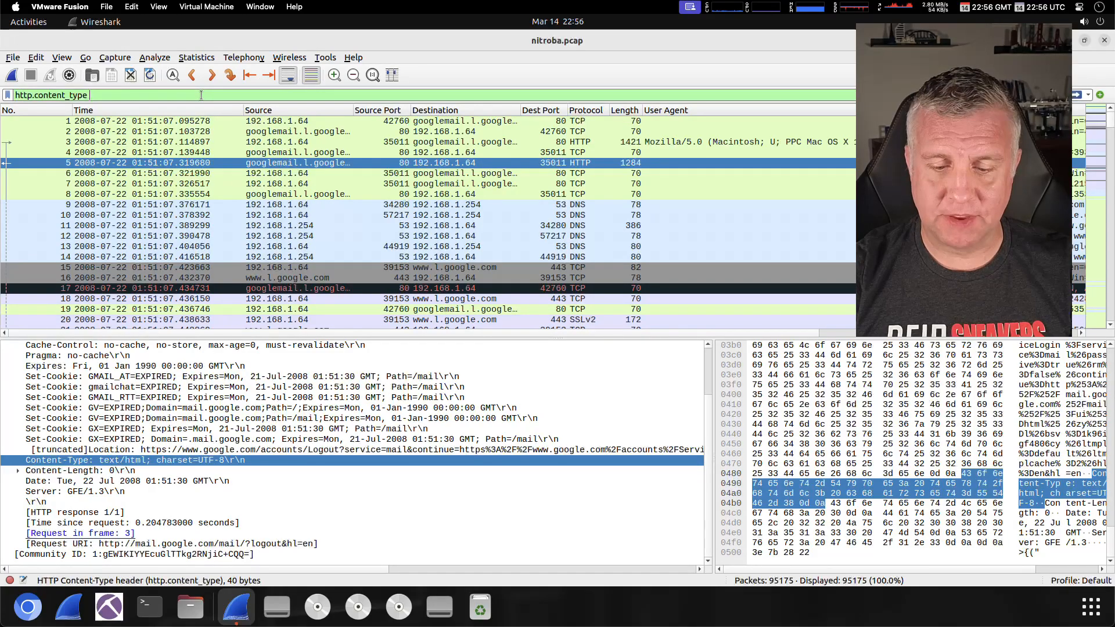
pyautogui.write('contains html')
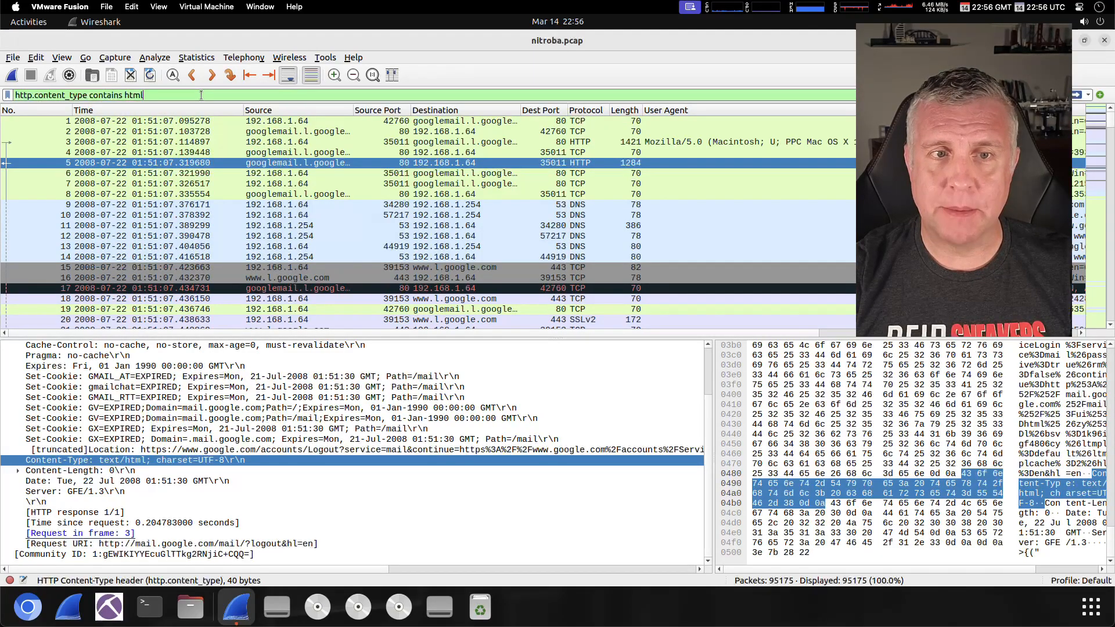
pyautogui.press('Return')
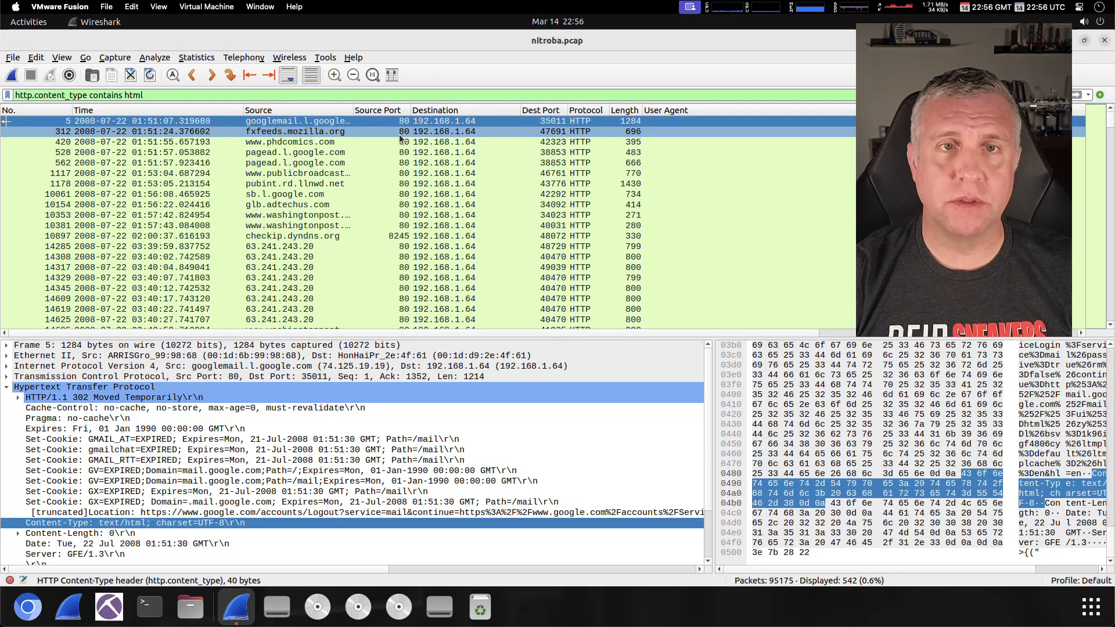
# - Highlight the field name in the display filter, then clear the whole filter to list all packets again
pyautogui.doubleClick(92, 96)
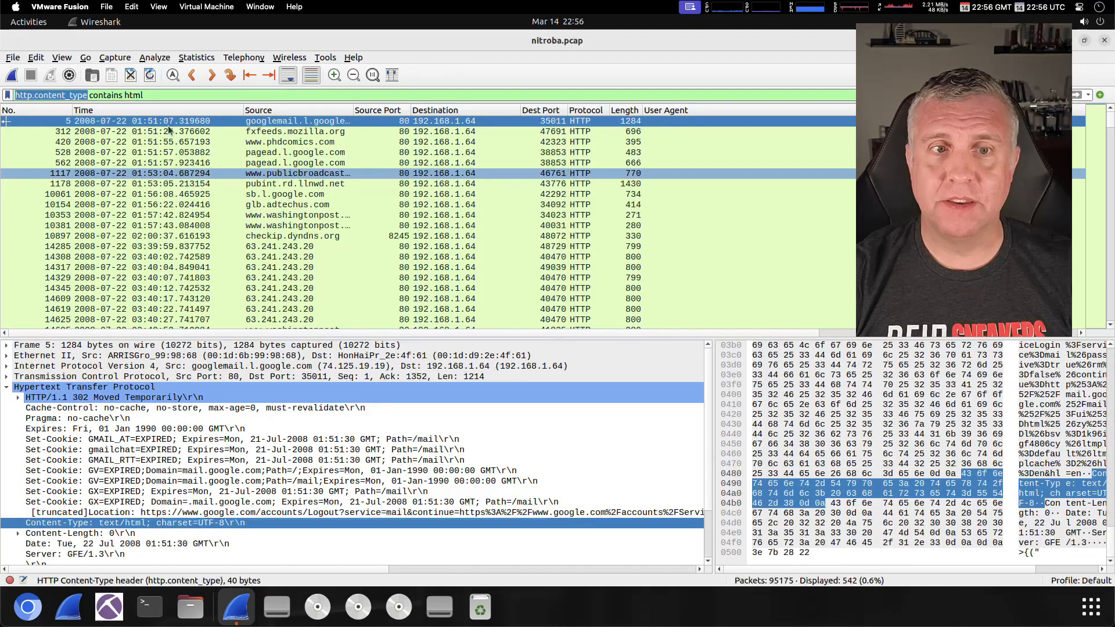
pyautogui.click(195, 95)
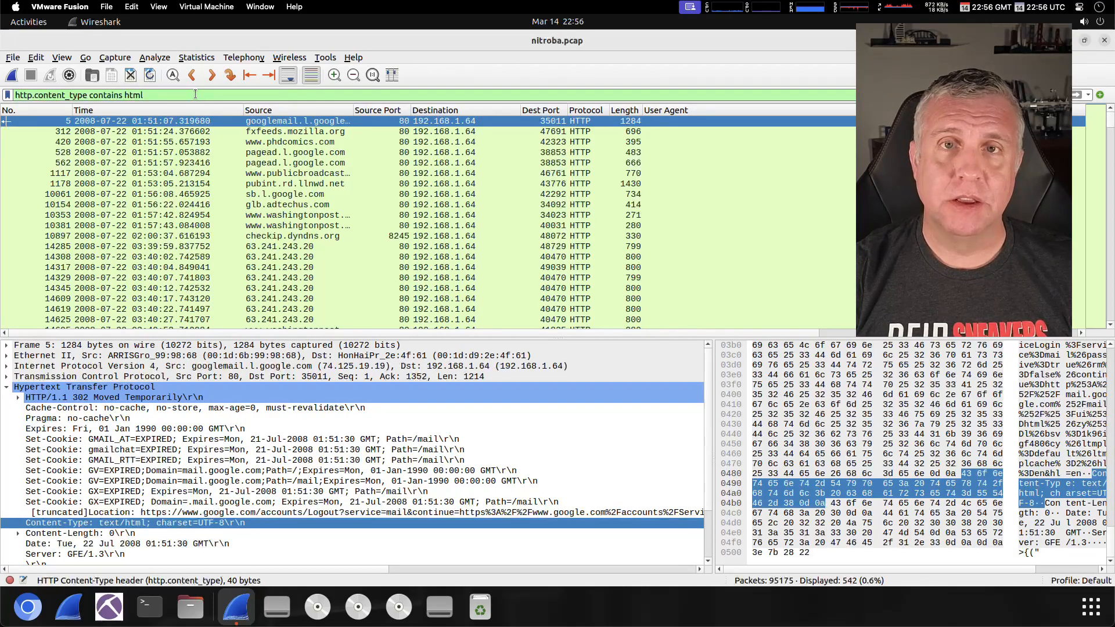
pyautogui.hotkey('ctrl', 'a')
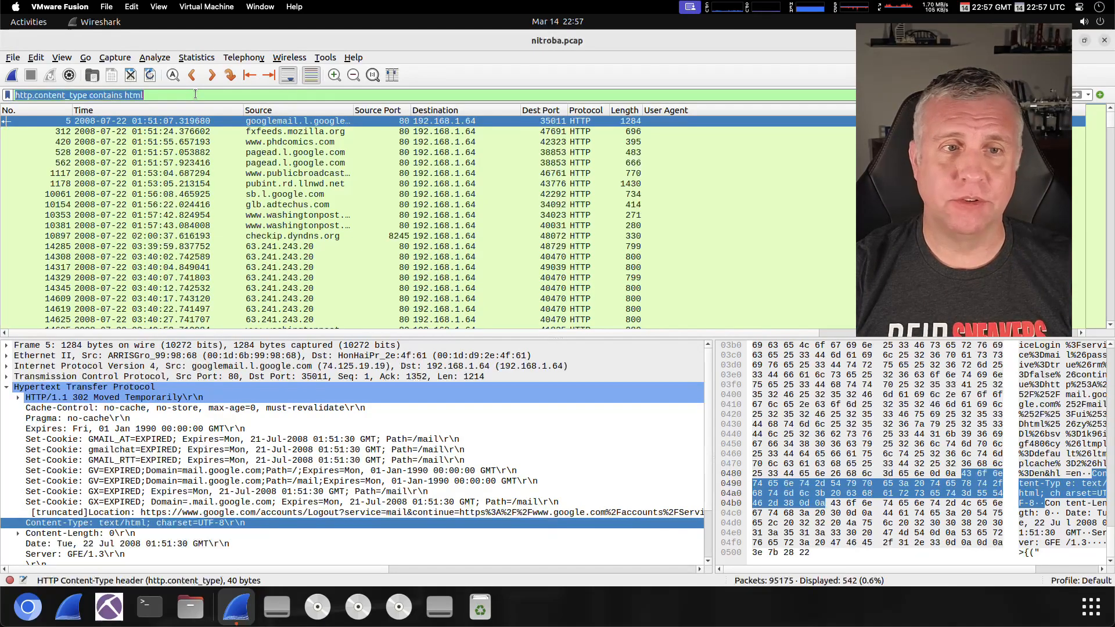
pyautogui.press('BackSpace')
pyautogui.press('Return')
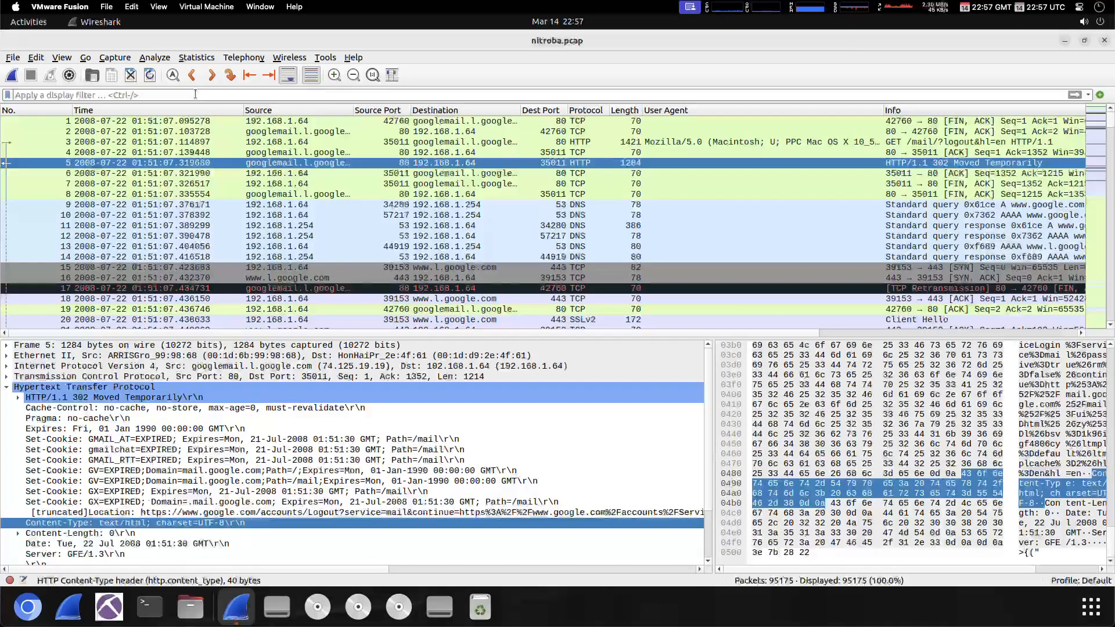
# - Apply packet 5's Content-Type header as a display filter matching http.content_type == "text/html; charset=UTF-8"
pyautogui.rightClick(155, 527)
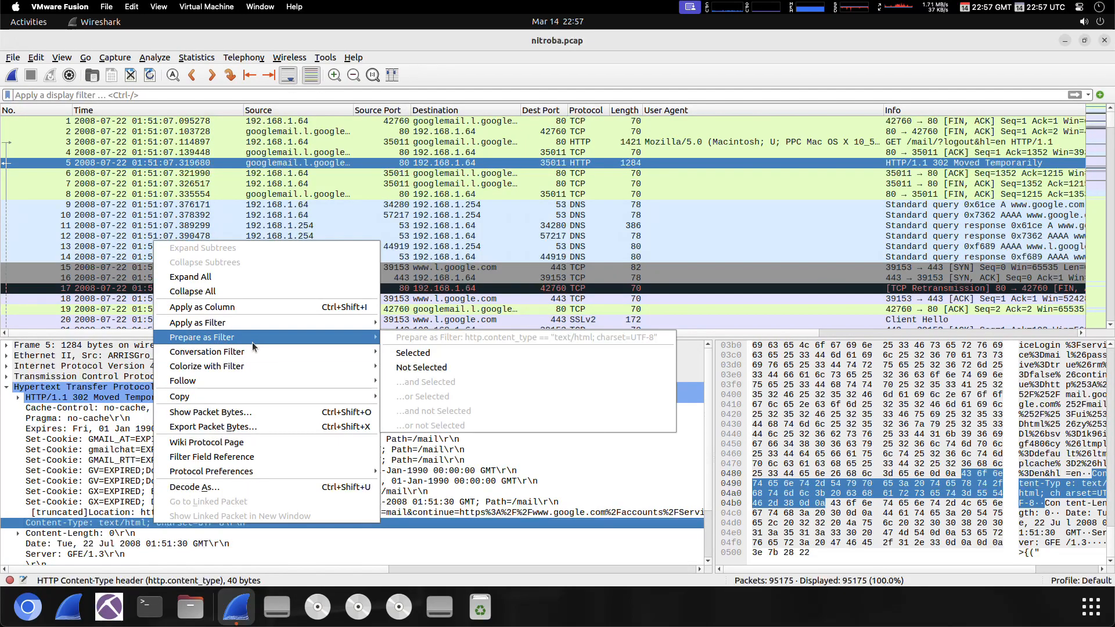
pyautogui.moveTo(264, 323)
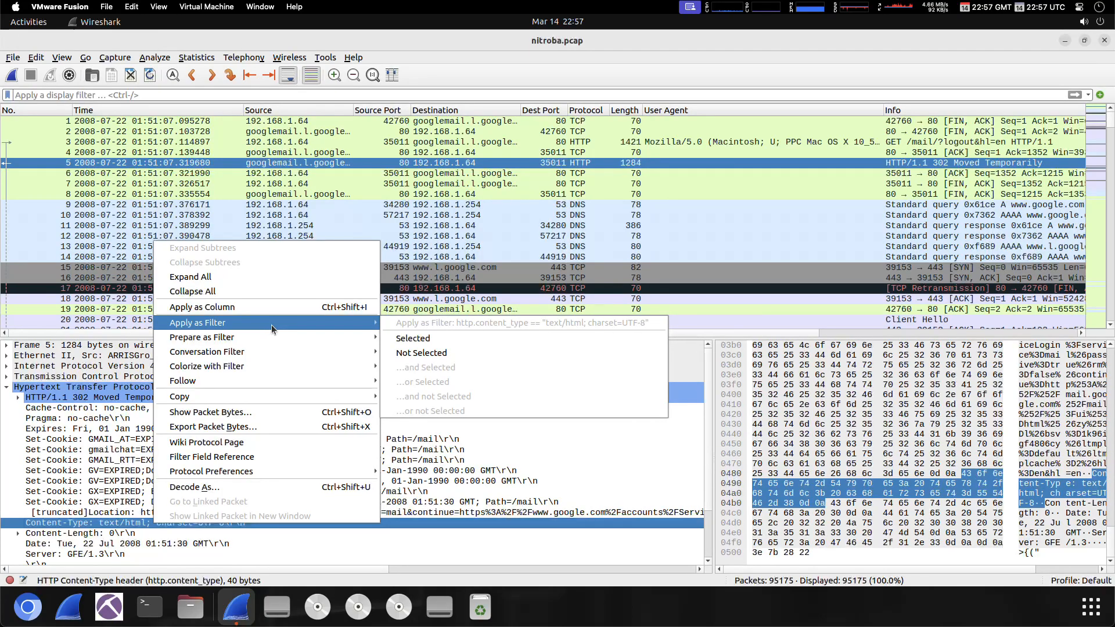
pyautogui.click(398, 339)
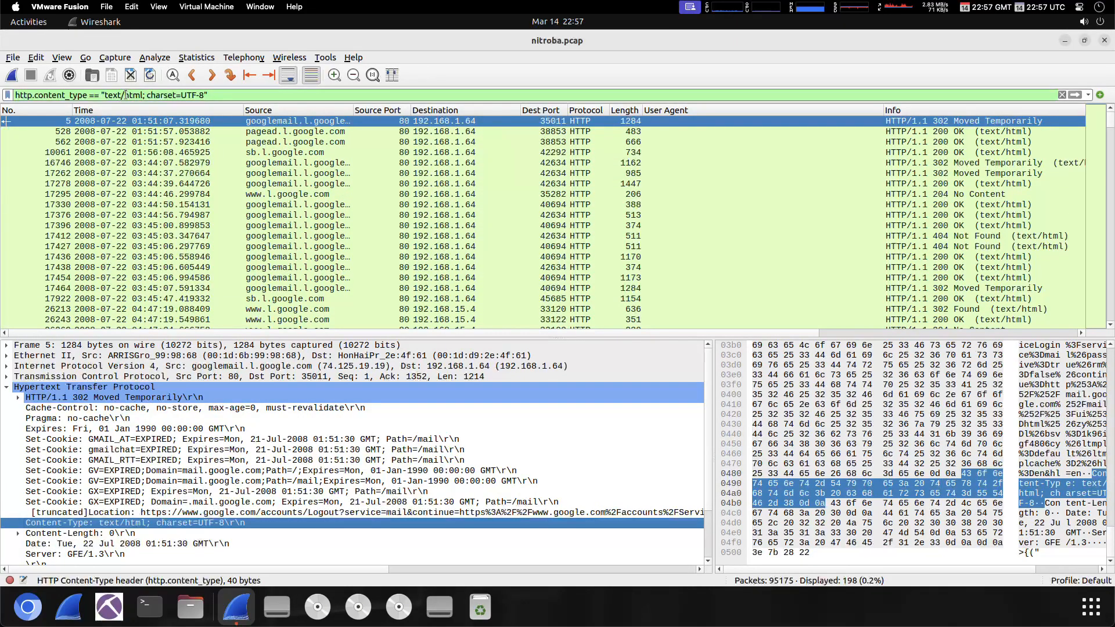
# - Highlight the html; charset=UTF-8 part of the applied filter, then remove the filter from the capture
pyautogui.moveTo(125, 94); pyautogui.dragTo(203, 95)
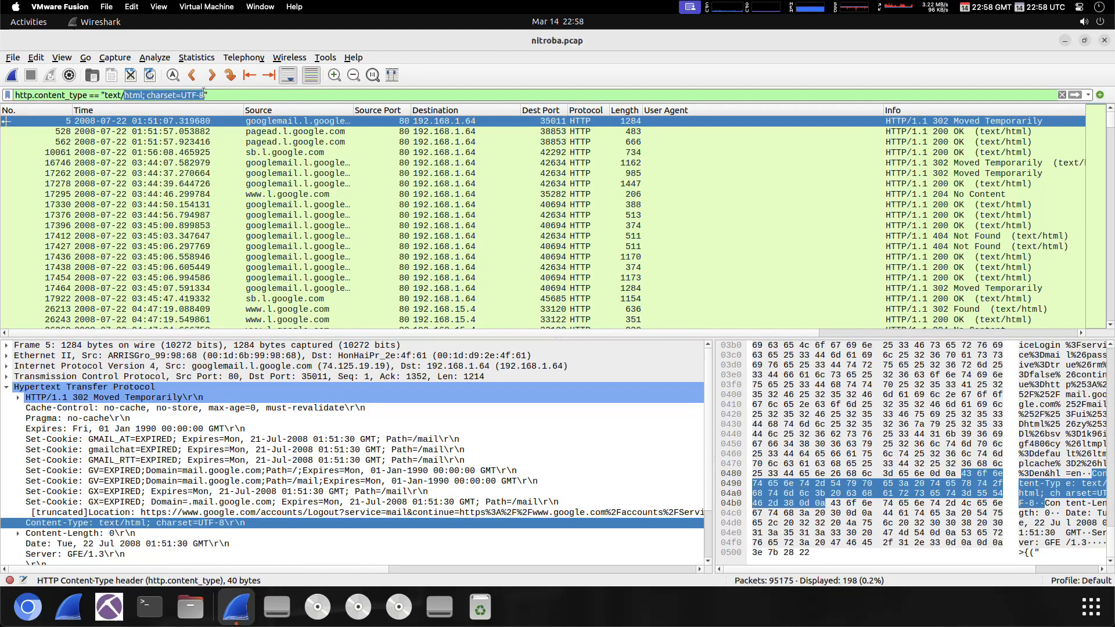
pyautogui.click(239, 92)
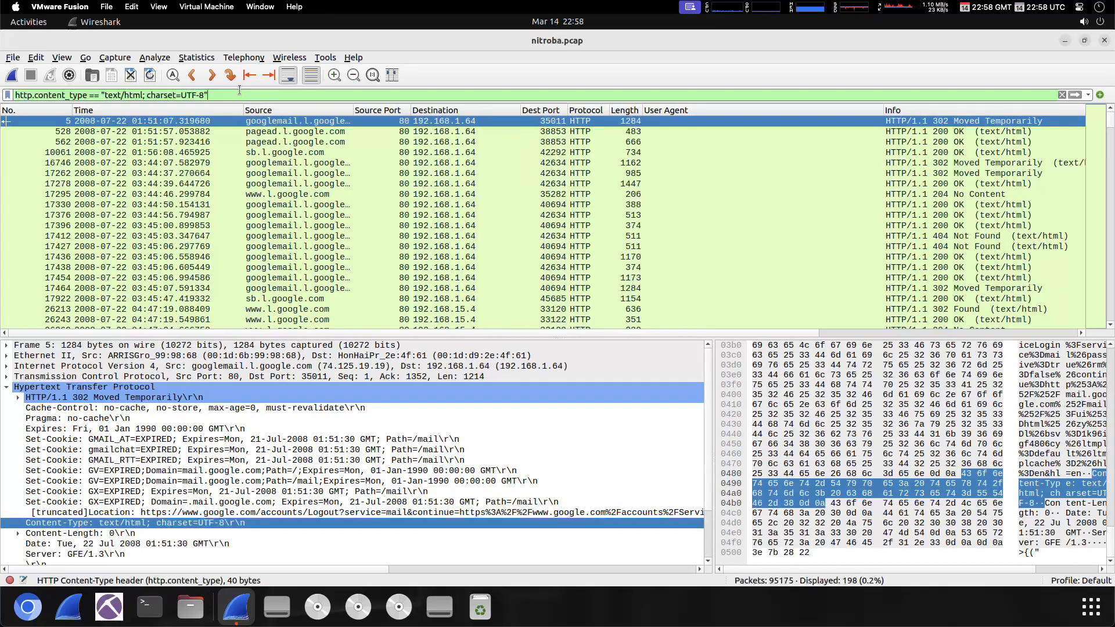
pyautogui.tripleClick(239, 93)
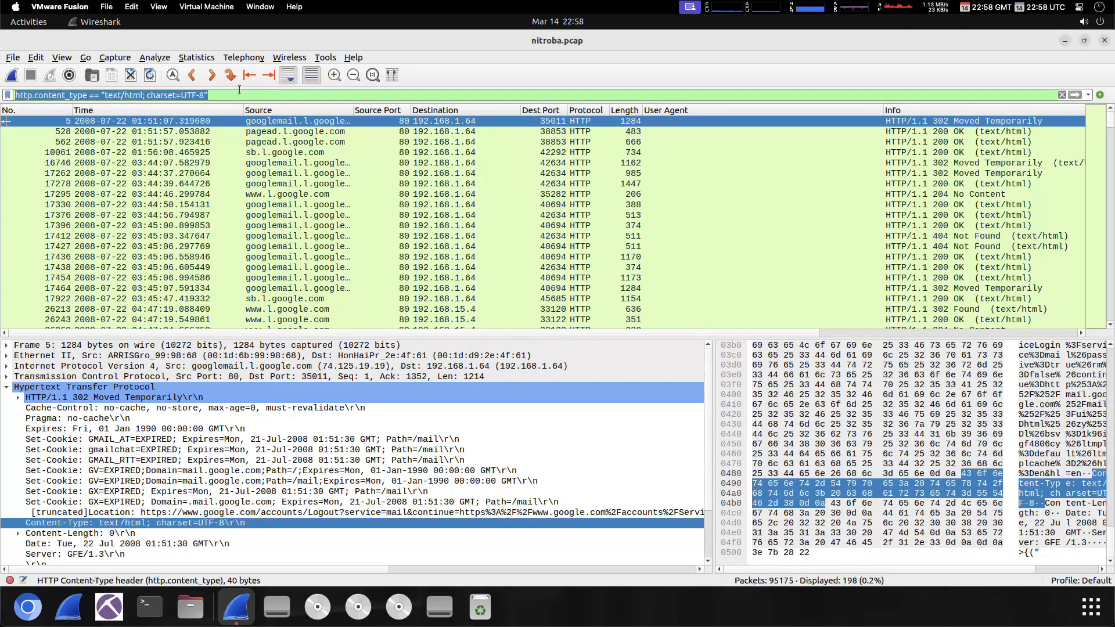
pyautogui.press('BackSpace')
pyautogui.press('Return')
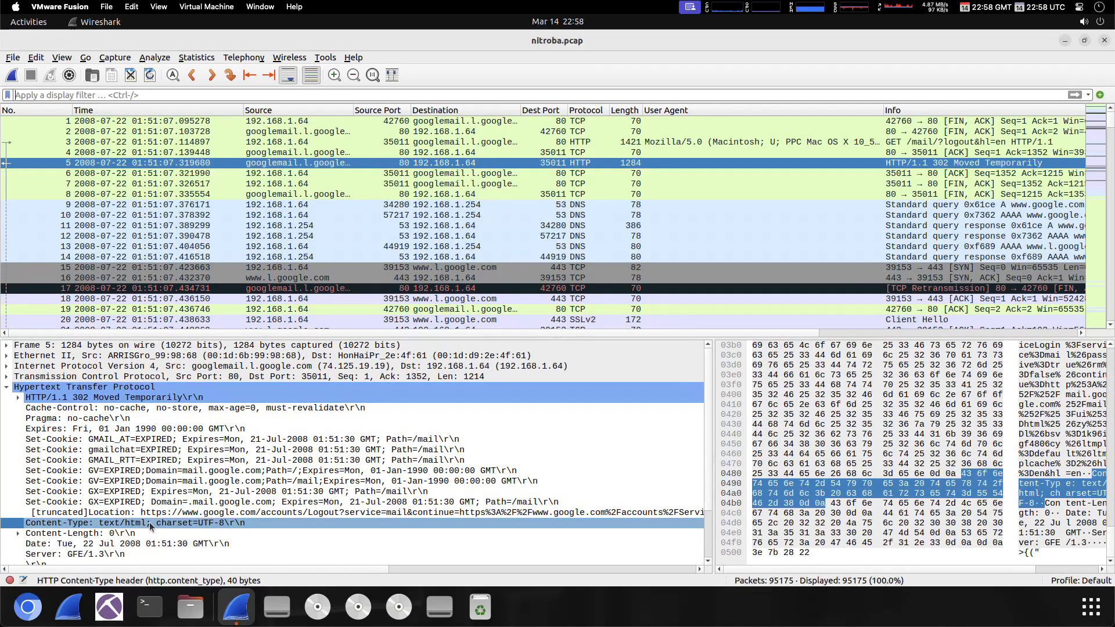
# - Prepare packet 5's Content-Type header as the filter http.content_type == "text/html; charset=UTF-8" without applying it
pyautogui.rightClick(149, 522)
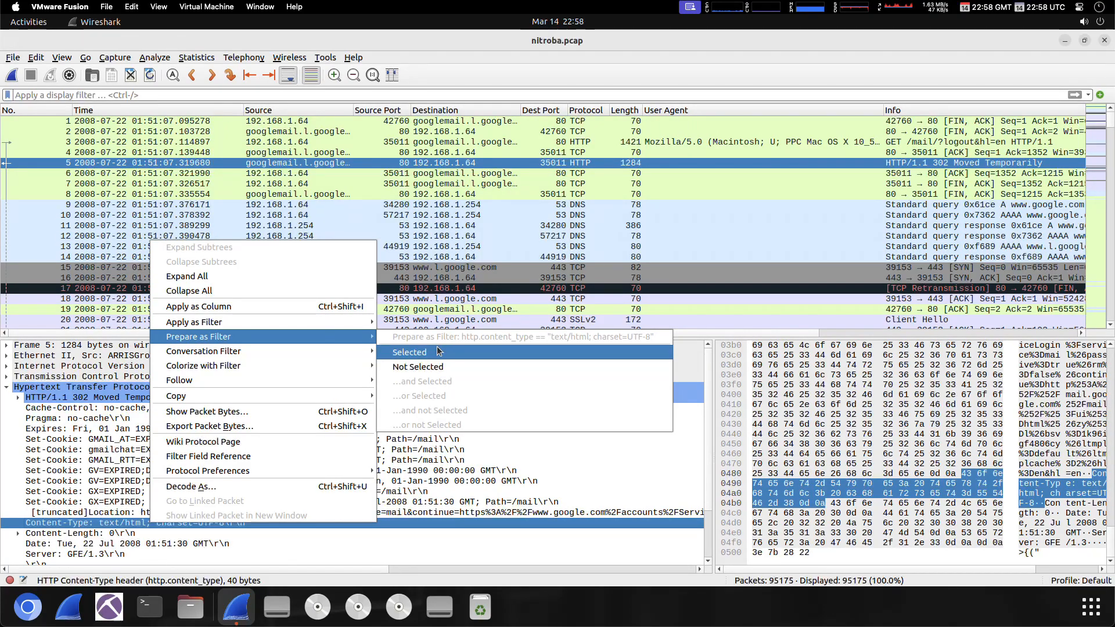
pyautogui.click(437, 352)
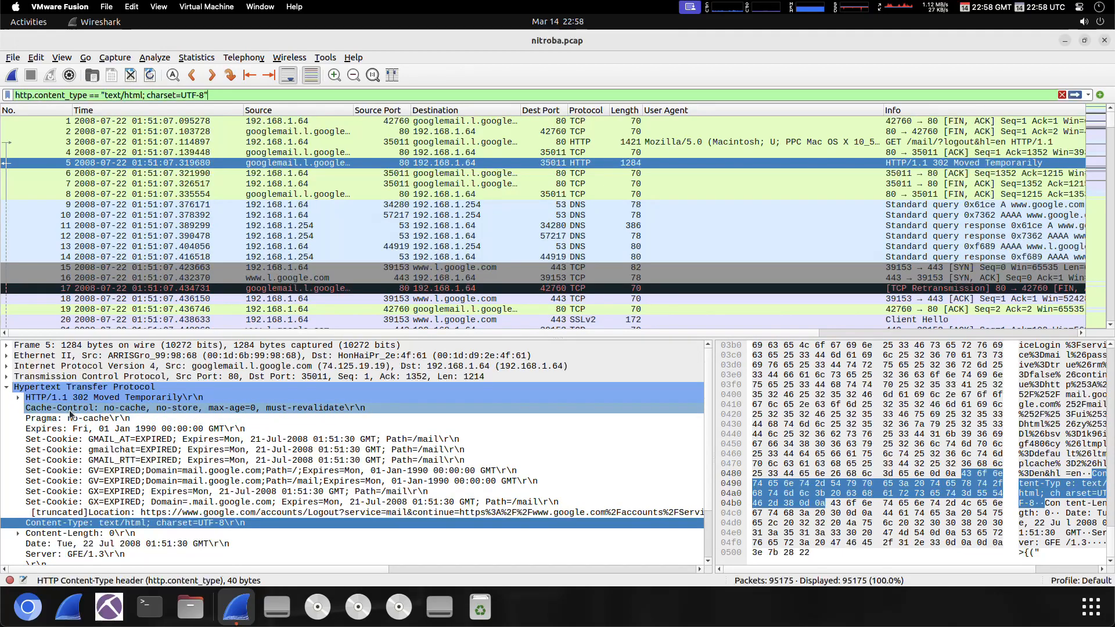
# - Look through packet 5's HTTP header fields and expand the HTTP/1.1 302 Moved Temporarily status line
pyautogui.scroll(-2, 76, 513)
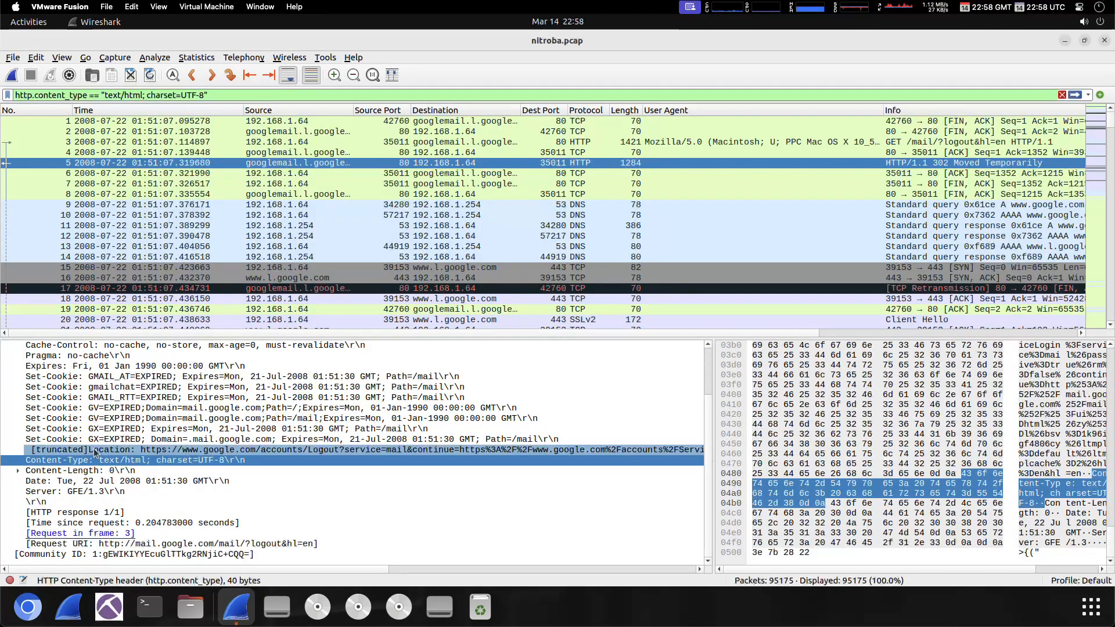
pyautogui.scroll(2, 86, 398)
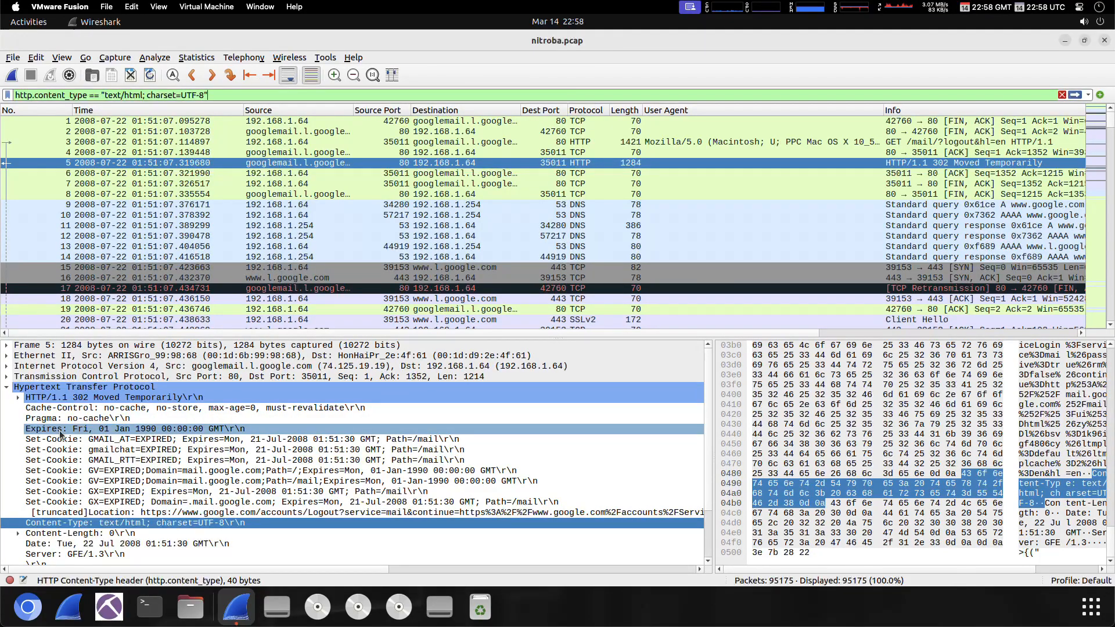
pyautogui.scroll(-2, 61, 435)
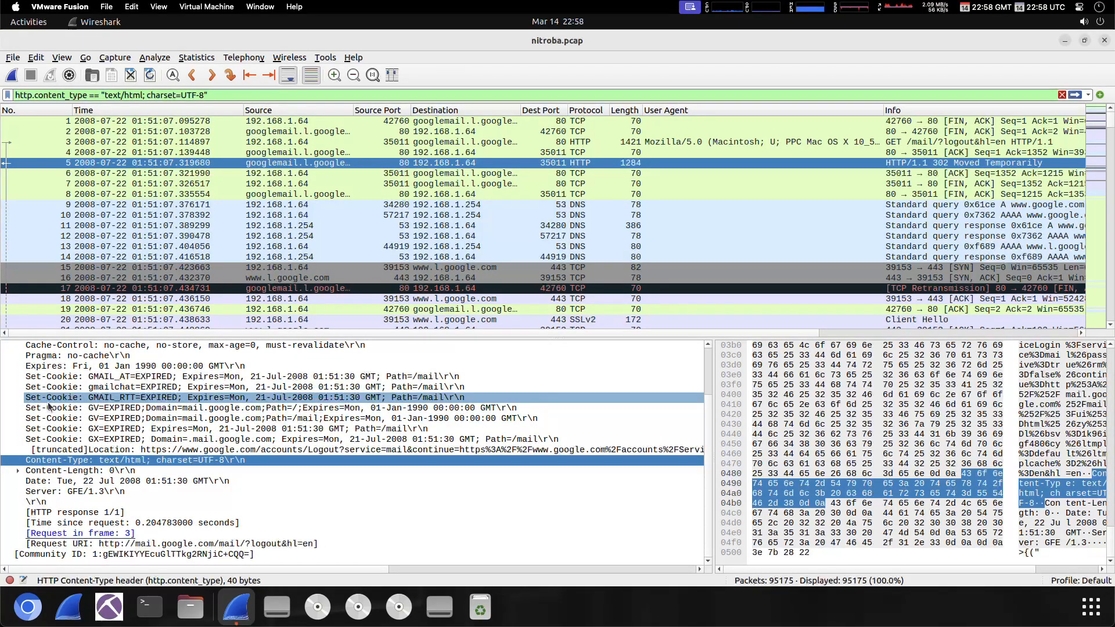
pyautogui.scroll(2, 22, 400)
pyautogui.click(18, 398)
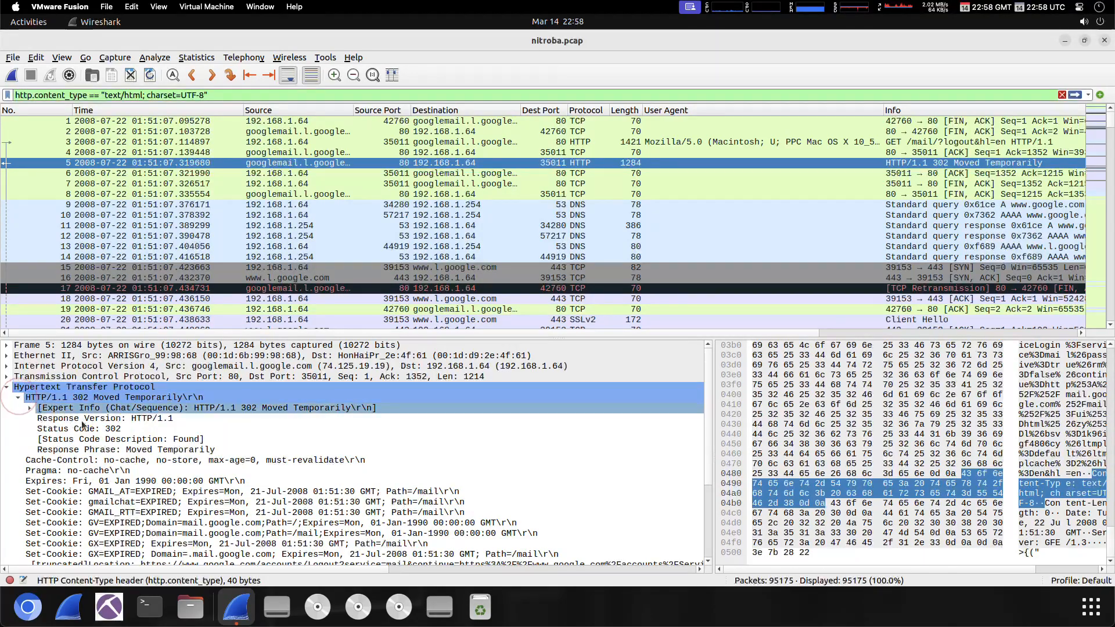
# - Combine the prepared Content-Type filter with packet 5's status code using && (http.response.code == 302), and apply the combined filter
pyautogui.click(107, 429)
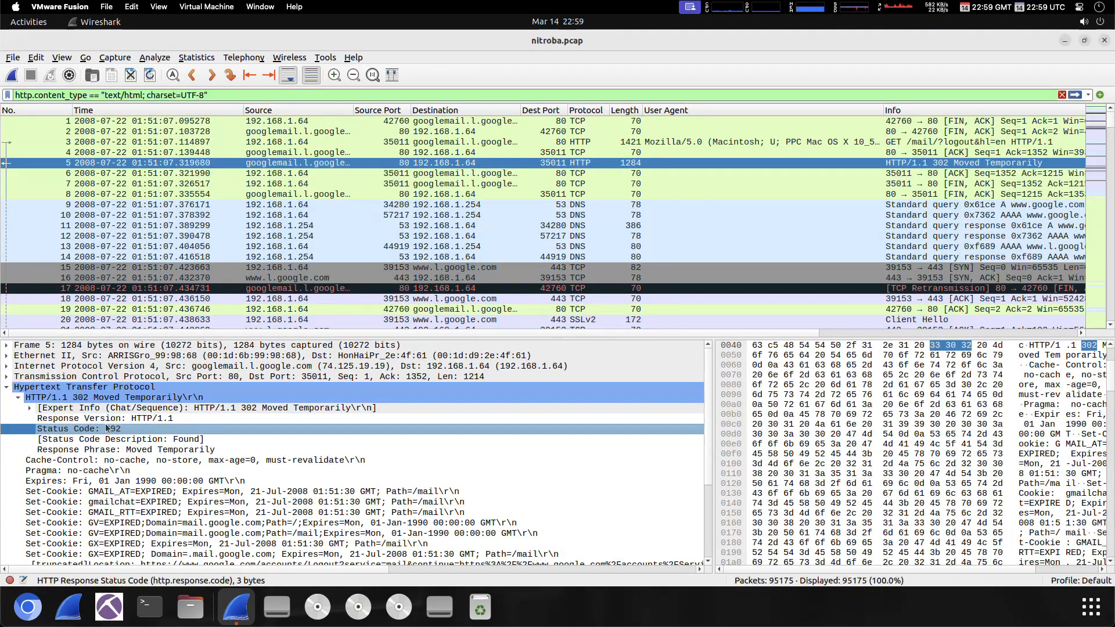
pyautogui.rightClick(108, 429)
pyautogui.moveTo(220, 238)
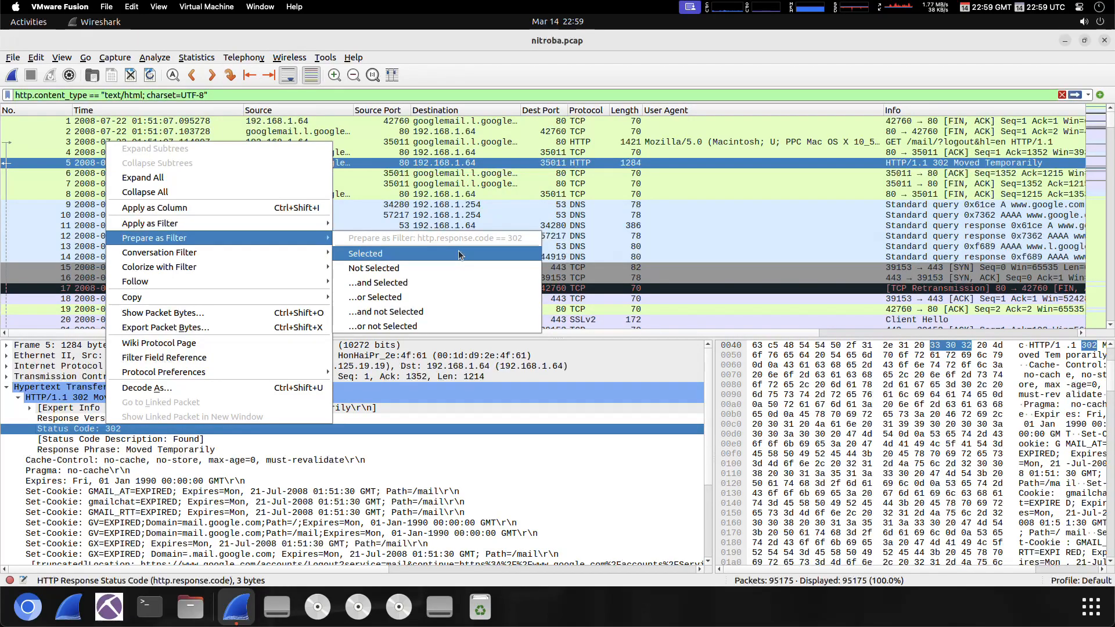
pyautogui.click(435, 282)
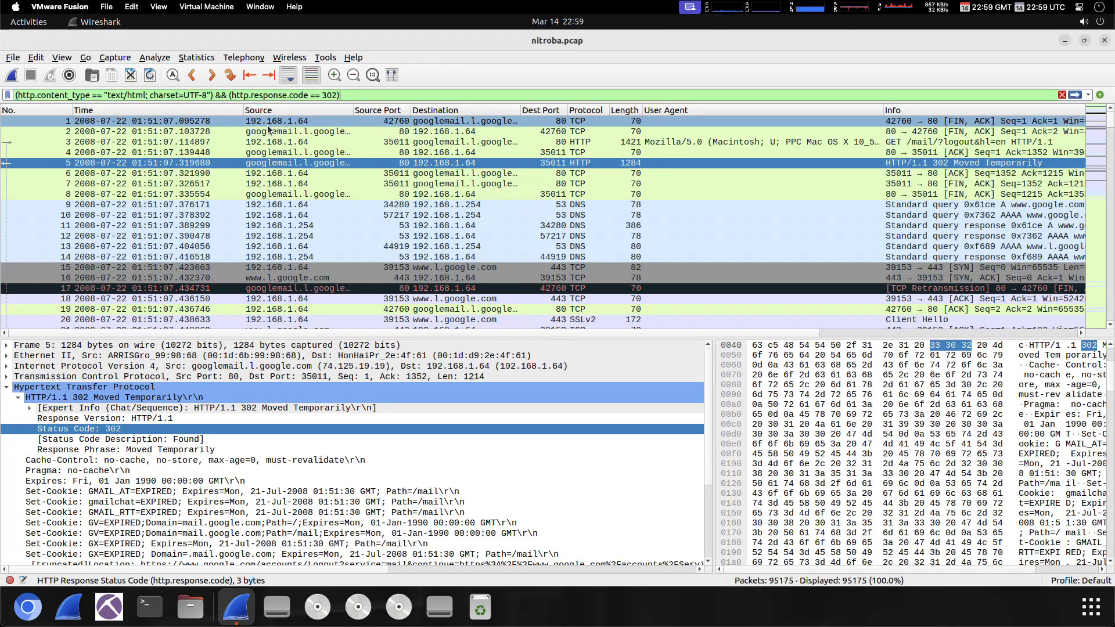
pyautogui.click(370, 95)
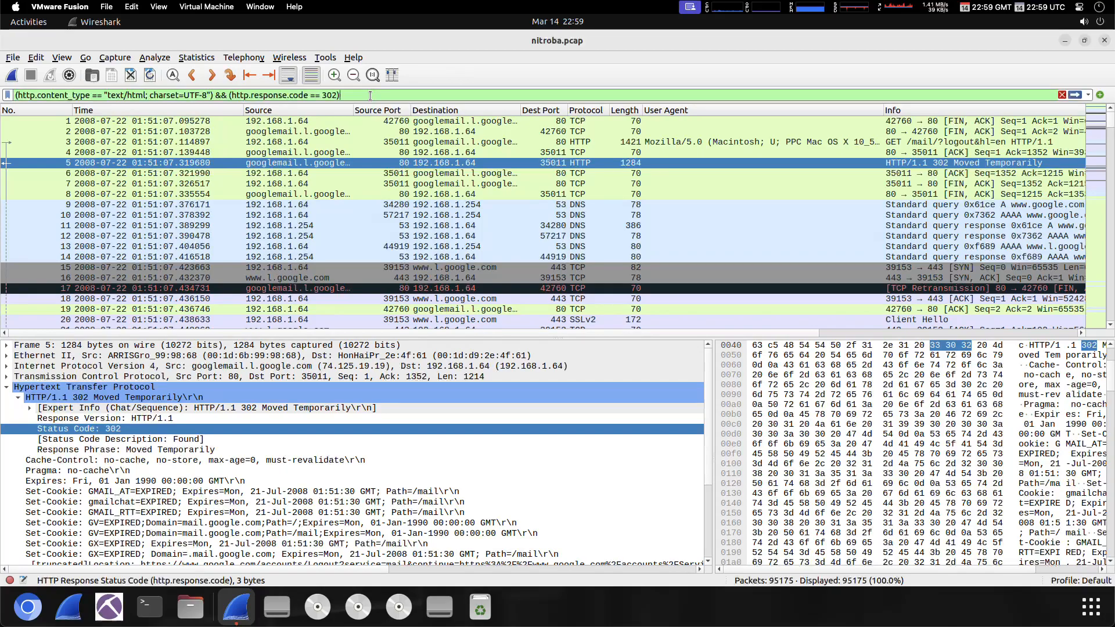
pyautogui.press('Return')
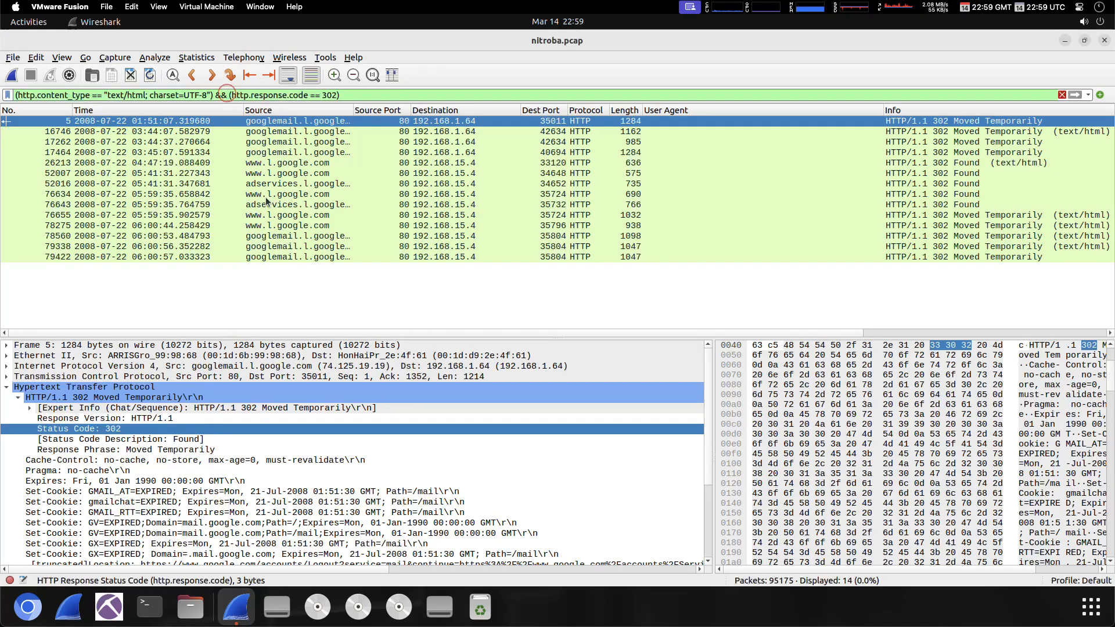
# - Replace the && operator between the filter's two conditions with || and apply the changed filter
pyautogui.press('BackSpace')
pyautogui.press('BackSpace')
pyautogui.write('||')
pyautogui.press('Return')
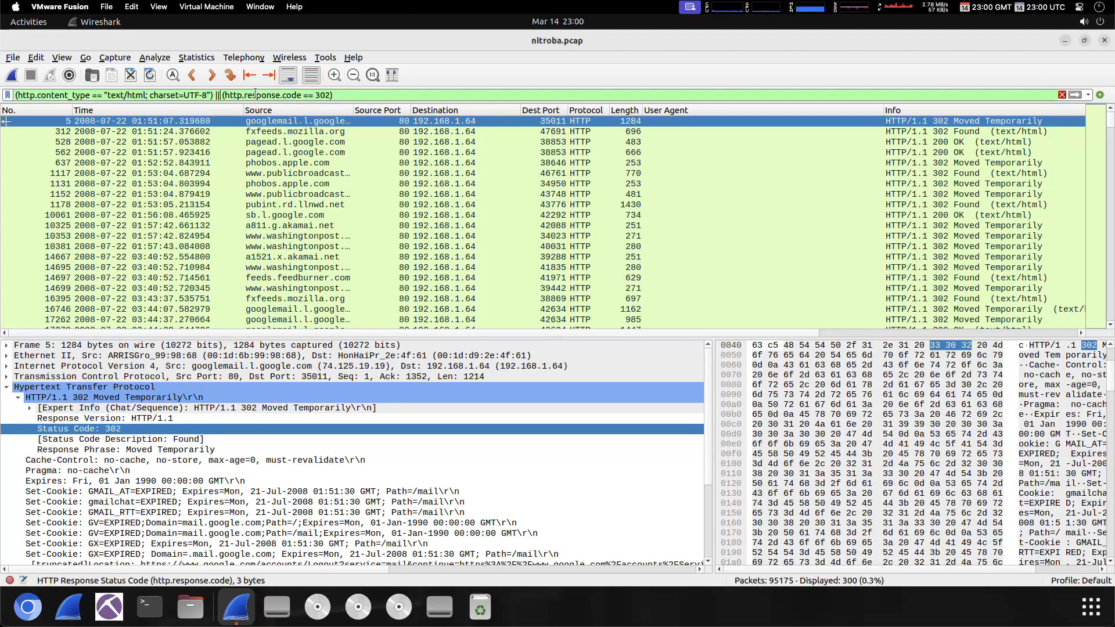
# - Inspect packet 312's Content-Type header, then remove the display filter from the capture
pyautogui.click(325, 134)
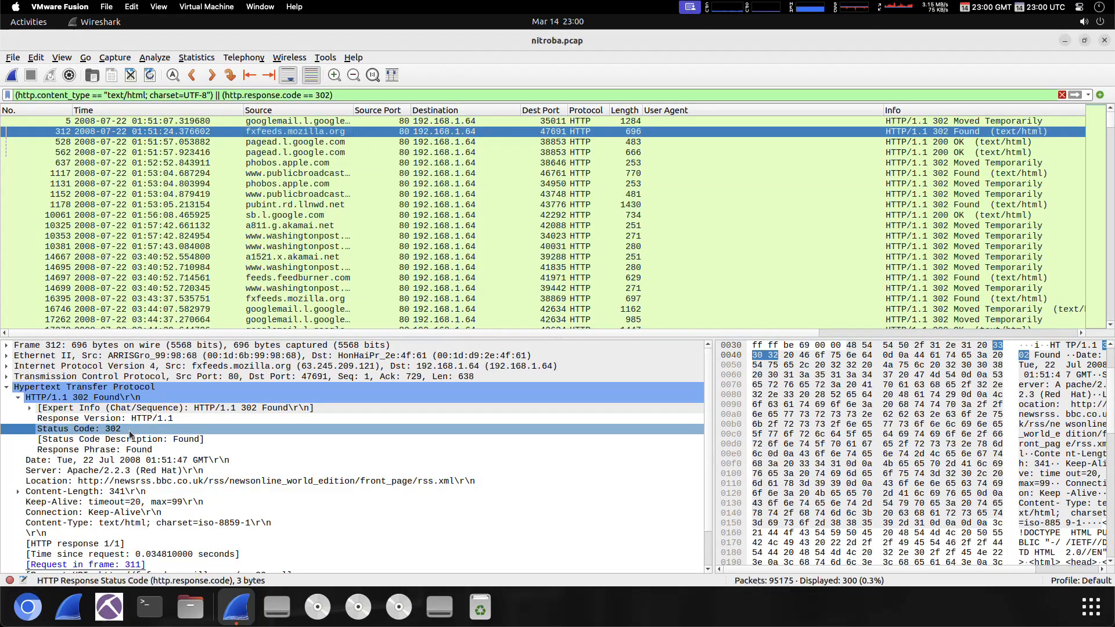
pyautogui.click(214, 525)
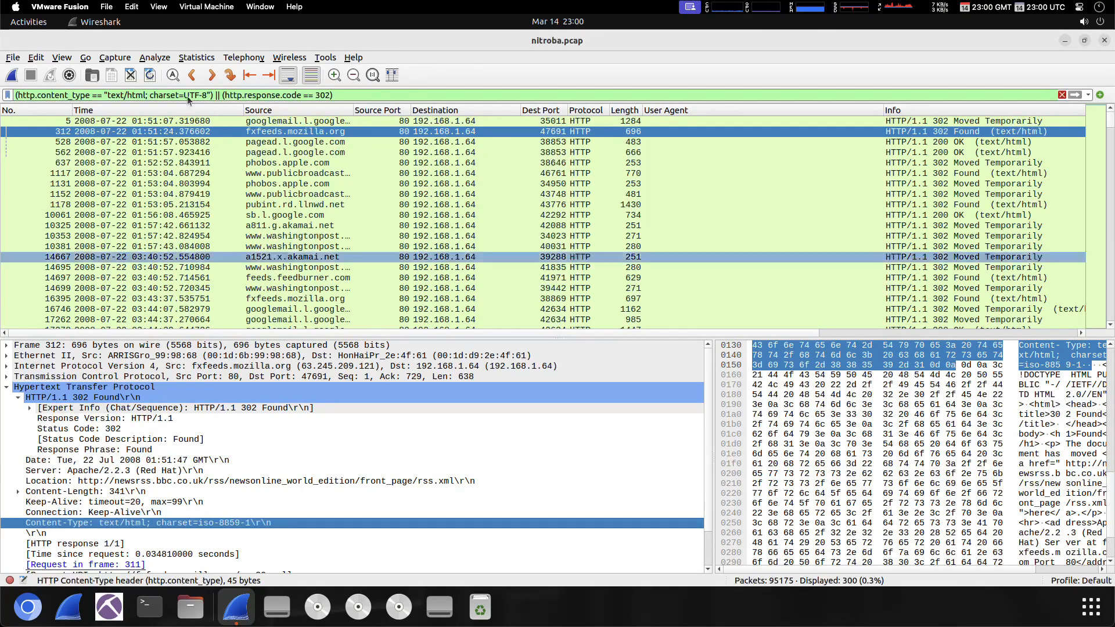
pyautogui.tripleClick(342, 94)
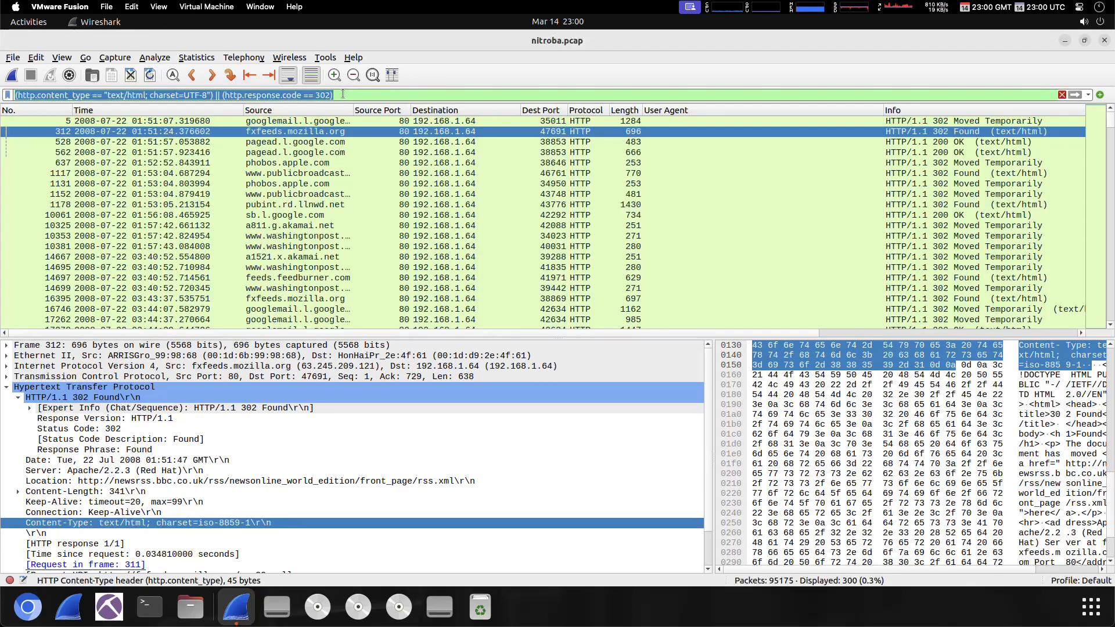
pyautogui.press('BackSpace')
pyautogui.press('Return')
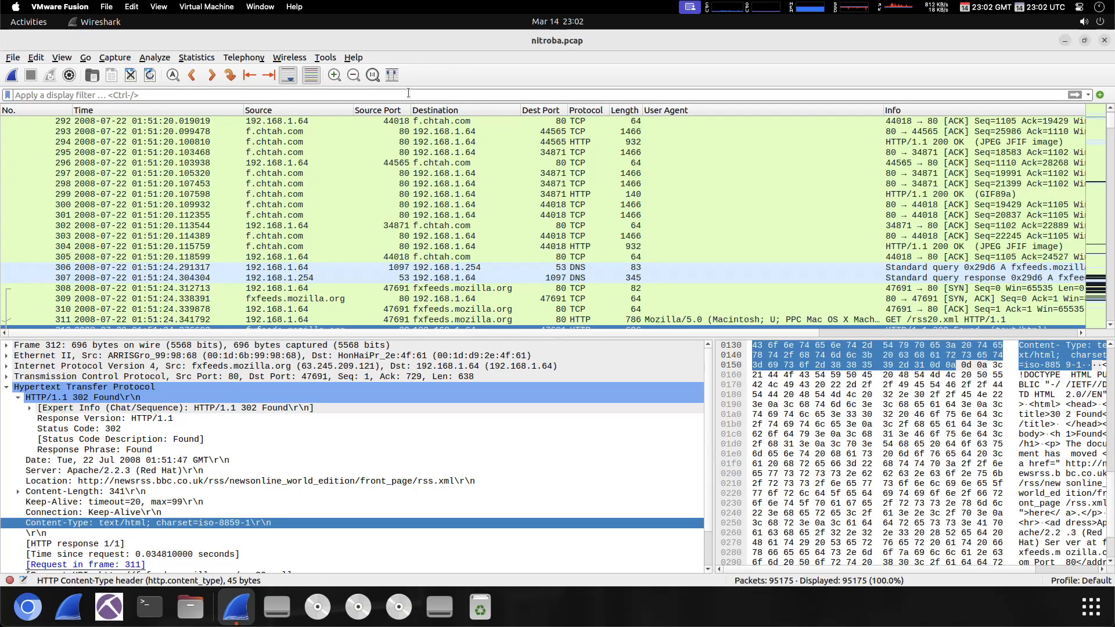
# - Apply the display filter http.response.code in { 301, 302 } and look through the status codes of the matching packets
pyautogui.write('http.respo')
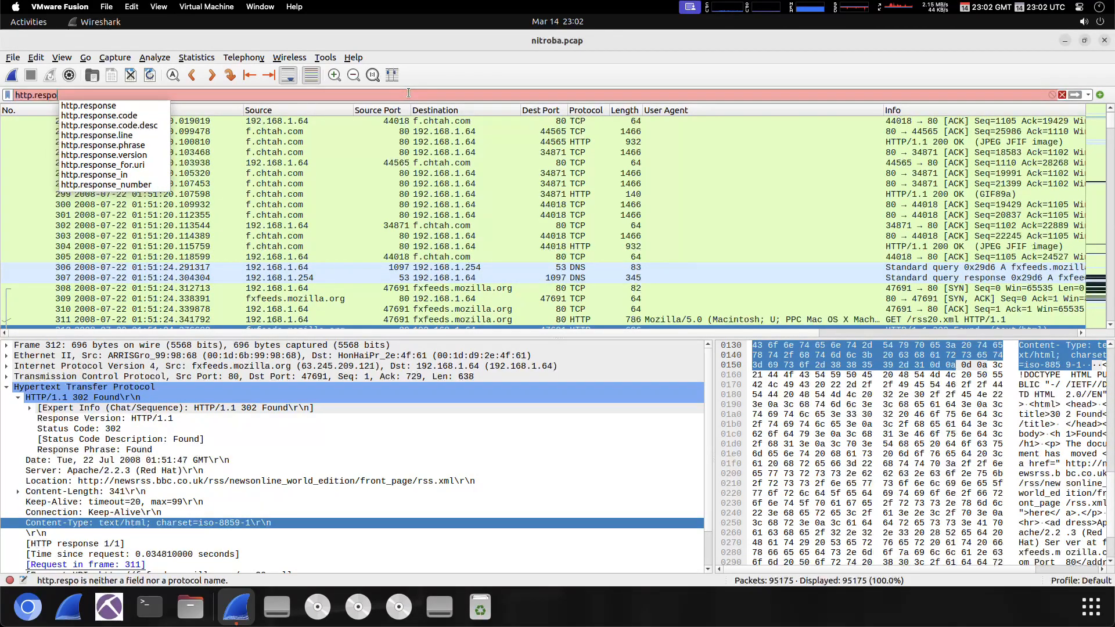
pyautogui.write('nse.code')
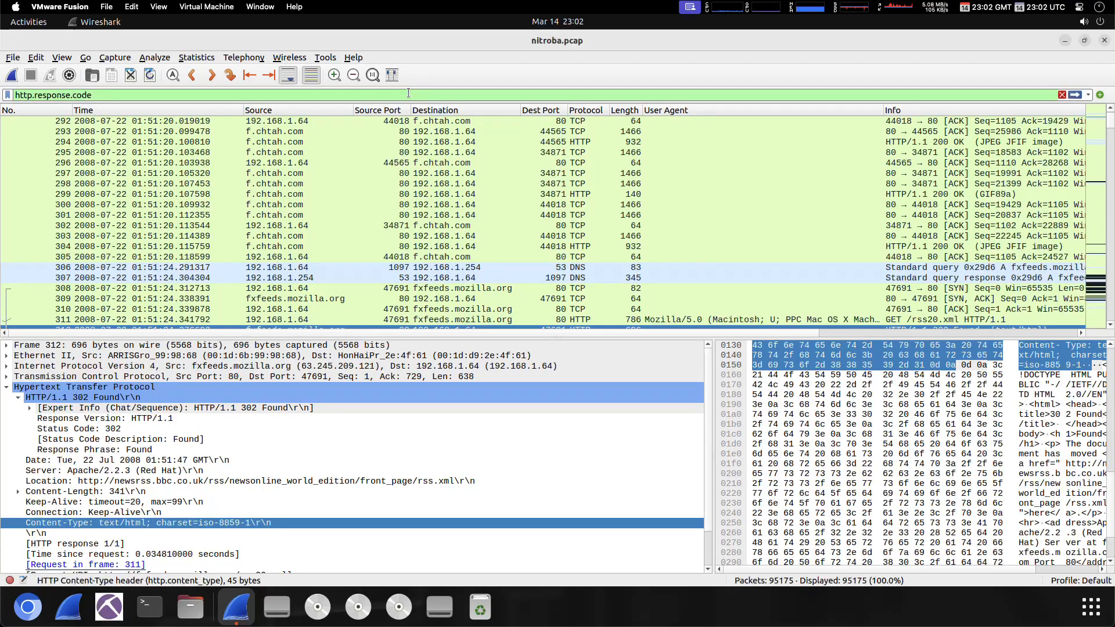
pyautogui.write(' in {')
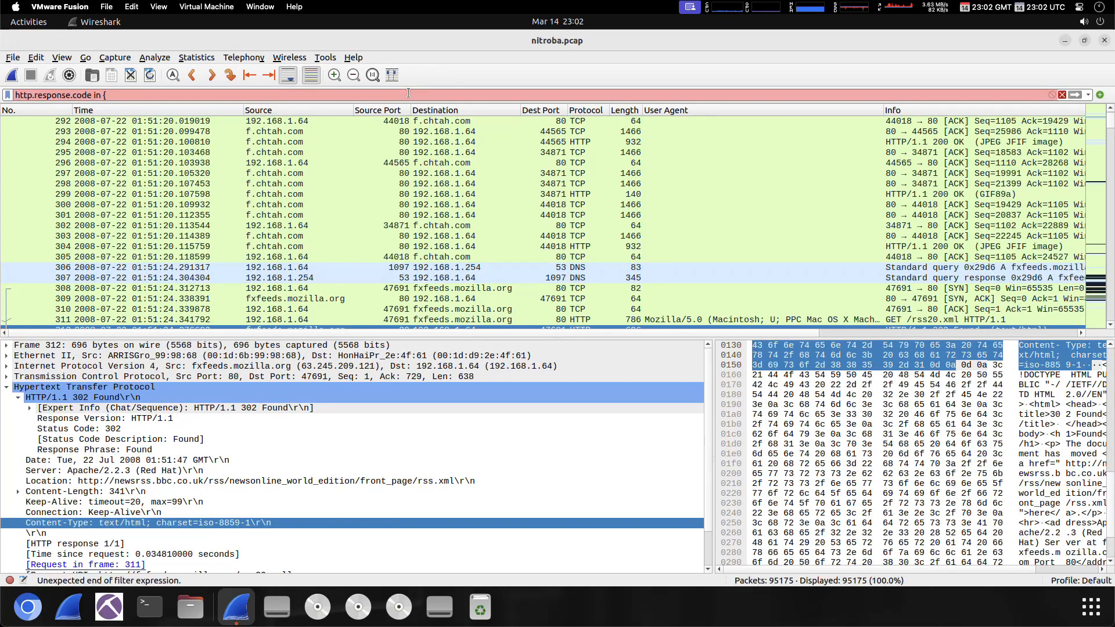
pyautogui.write(' 301, 302 }')
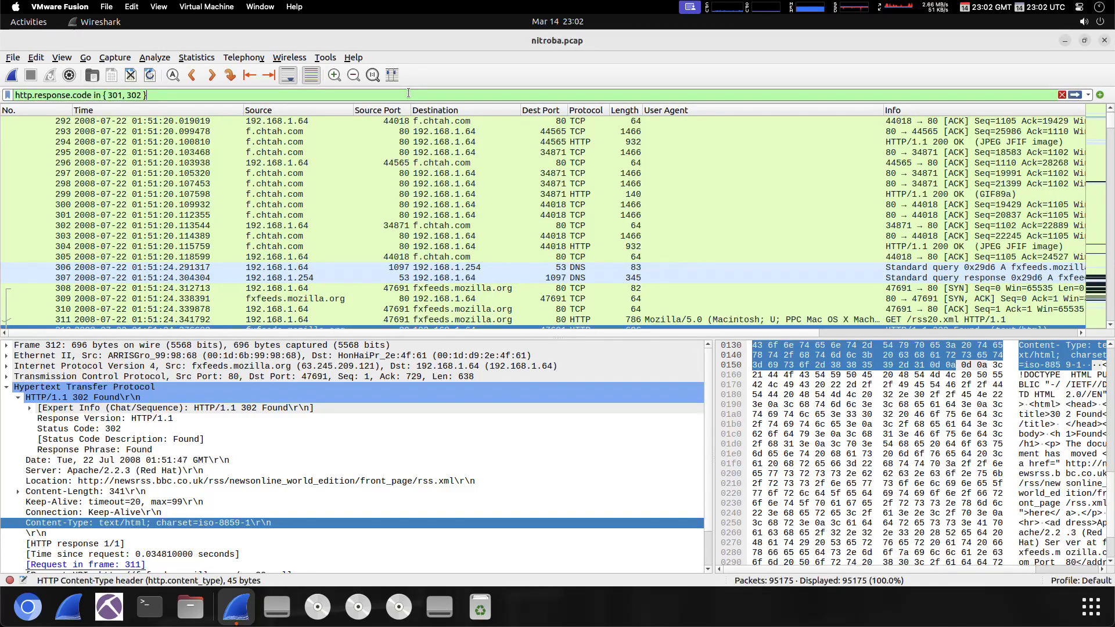
pyautogui.press('Return')
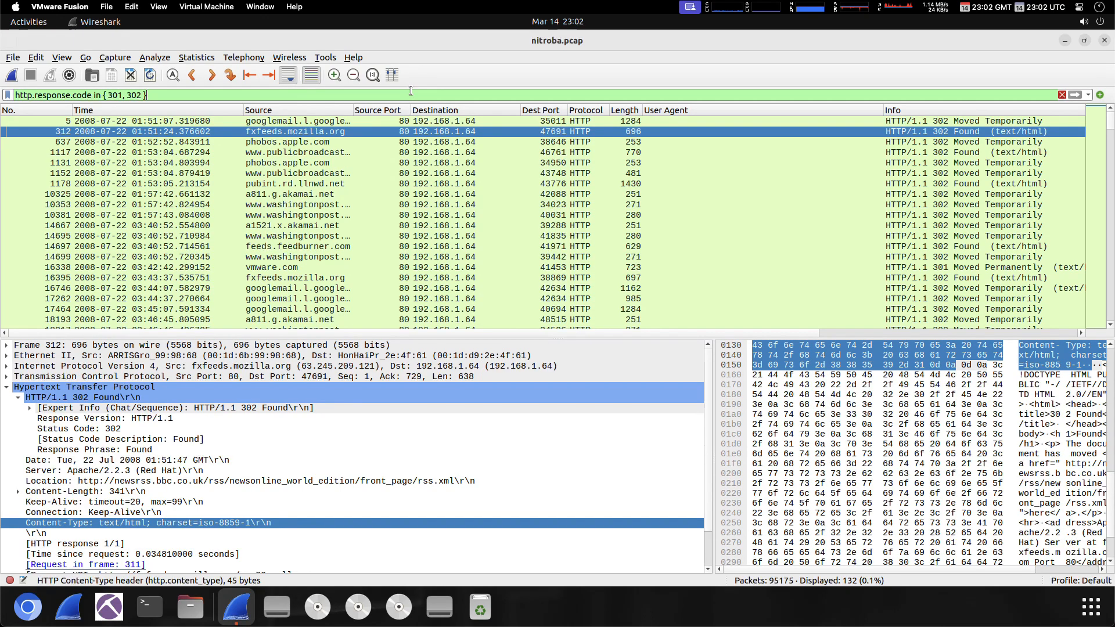
pyautogui.click(255, 429)
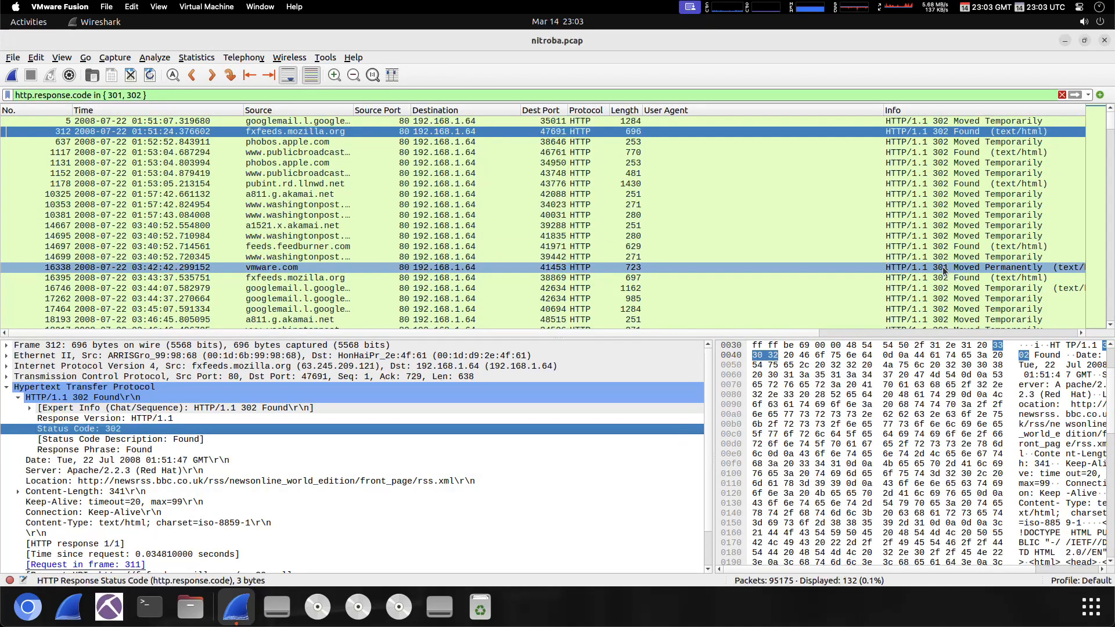
pyautogui.scroll(-5, 945, 275)
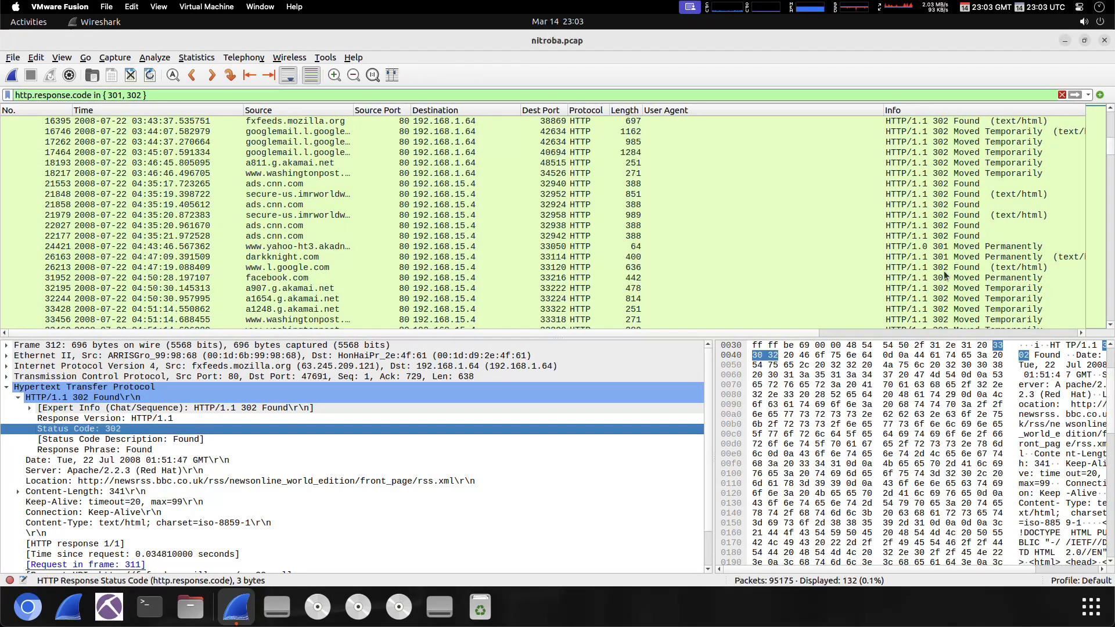
# - Add 206 to the filter's set of response codes, apply it, and look through the matching packets
pyautogui.click(354, 95)
pyautogui.write(', 205')
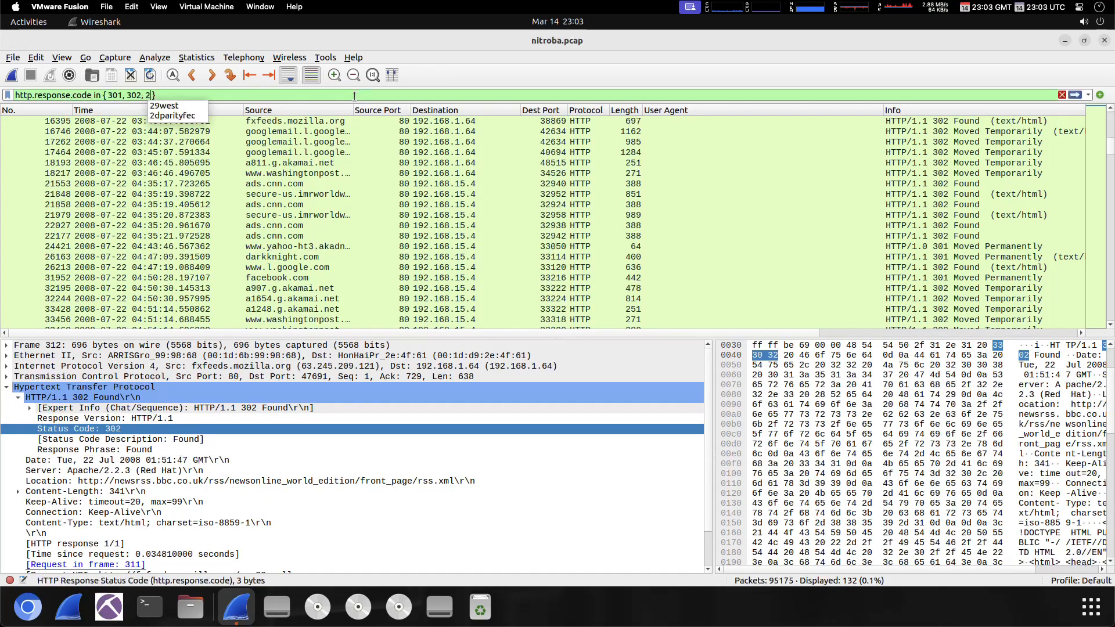
pyautogui.press('BackSpace')
pyautogui.write('6')
pyautogui.press('Return')
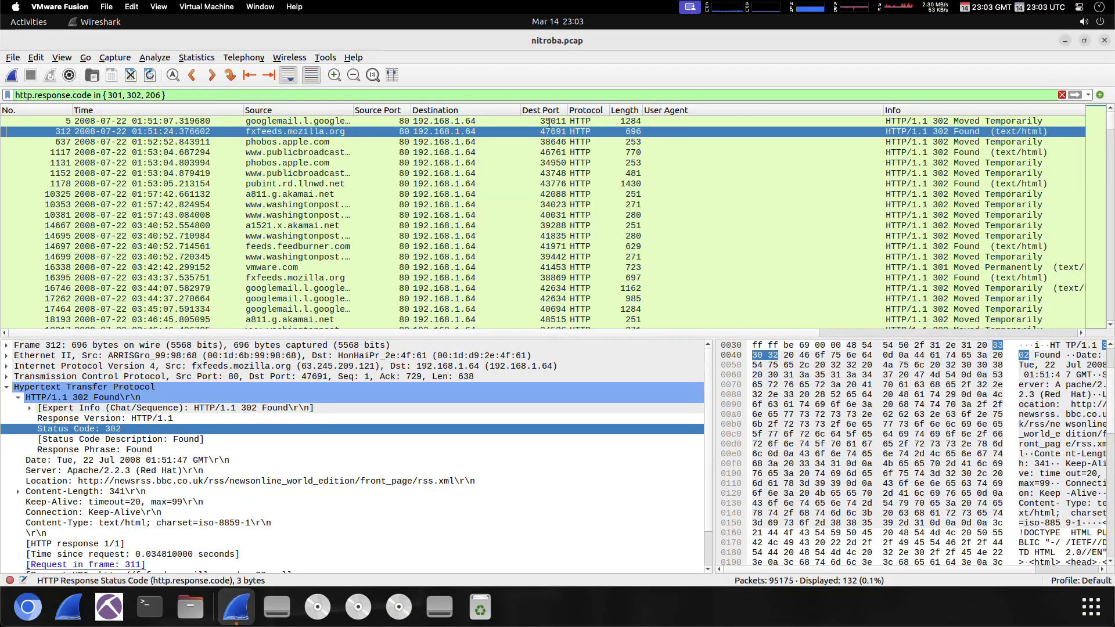
pyautogui.scroll(-20, 783, 148)
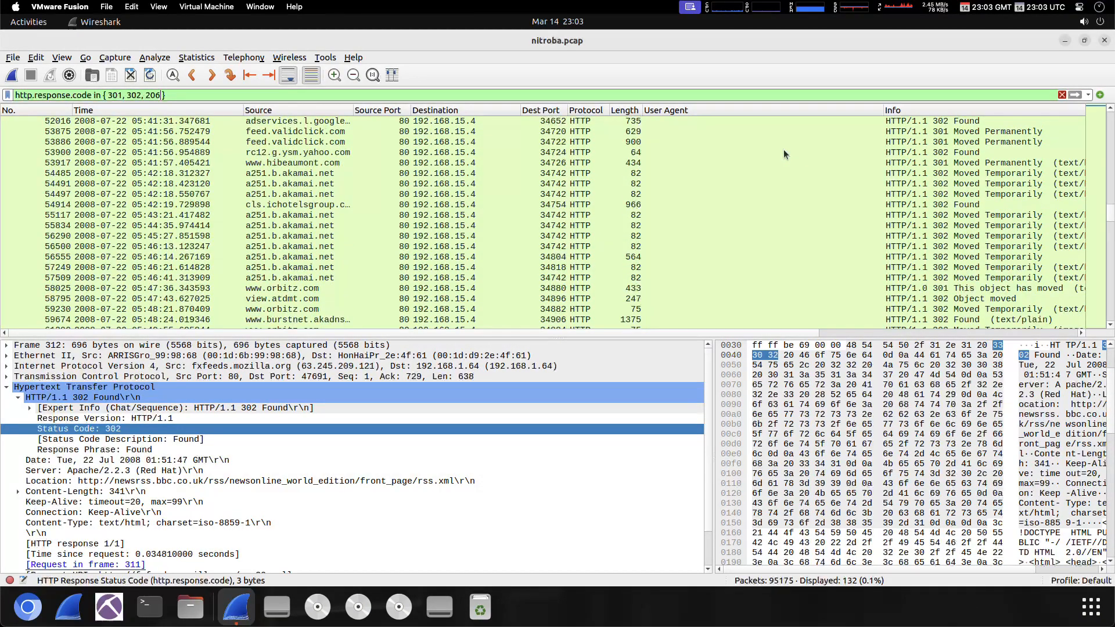
pyautogui.scroll(-20, 783, 148)
pyautogui.scroll(-1, 903, 208)
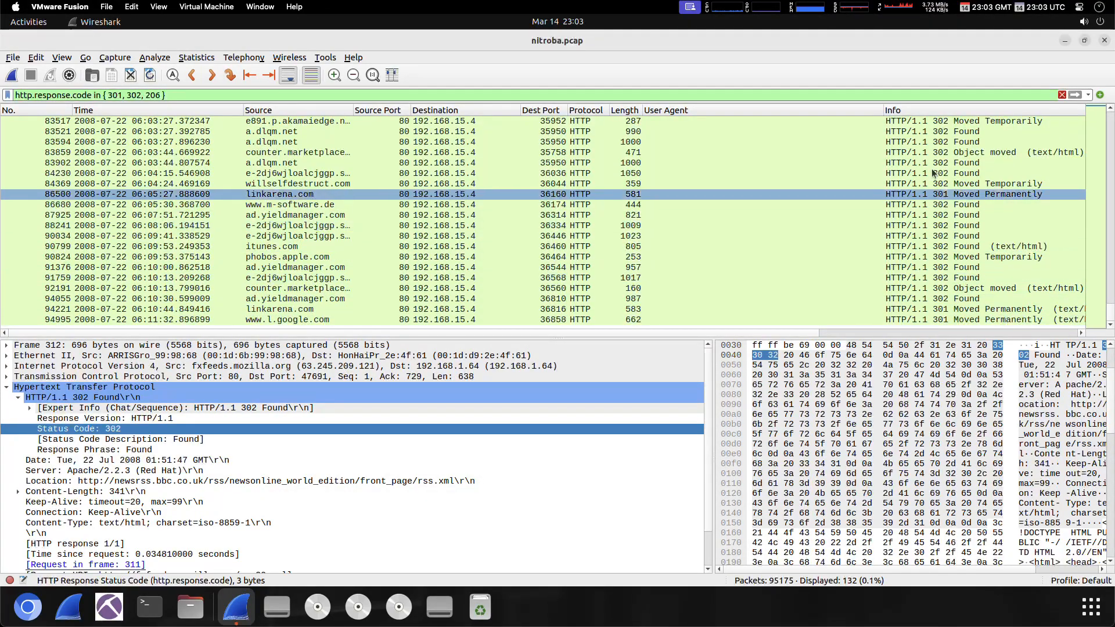
pyautogui.scroll(20, 931, 177)
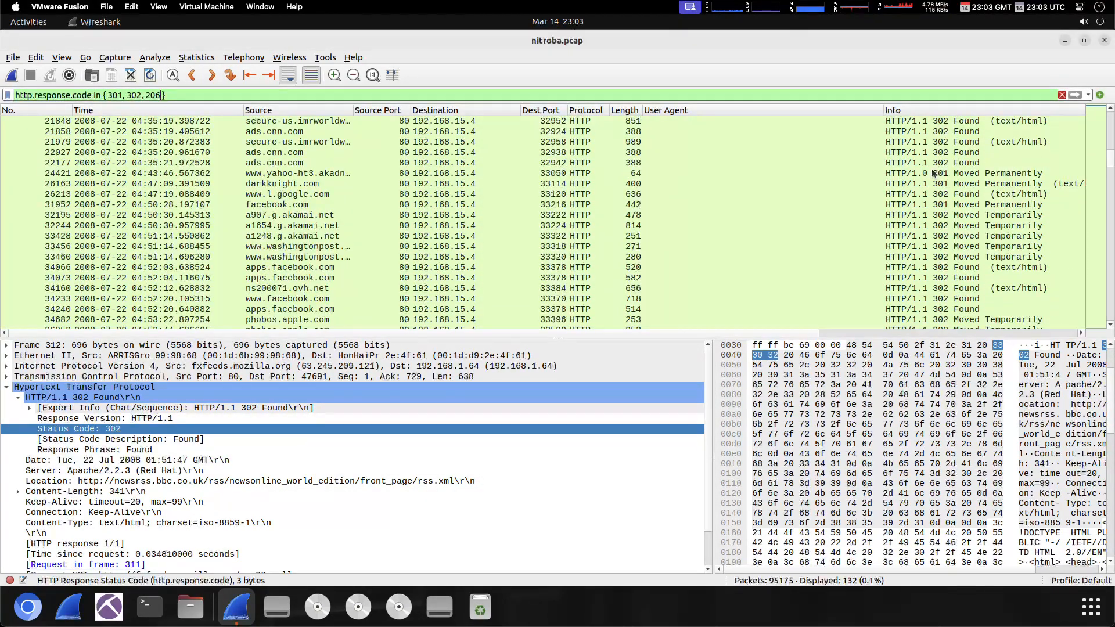
pyautogui.scroll(8, 933, 172)
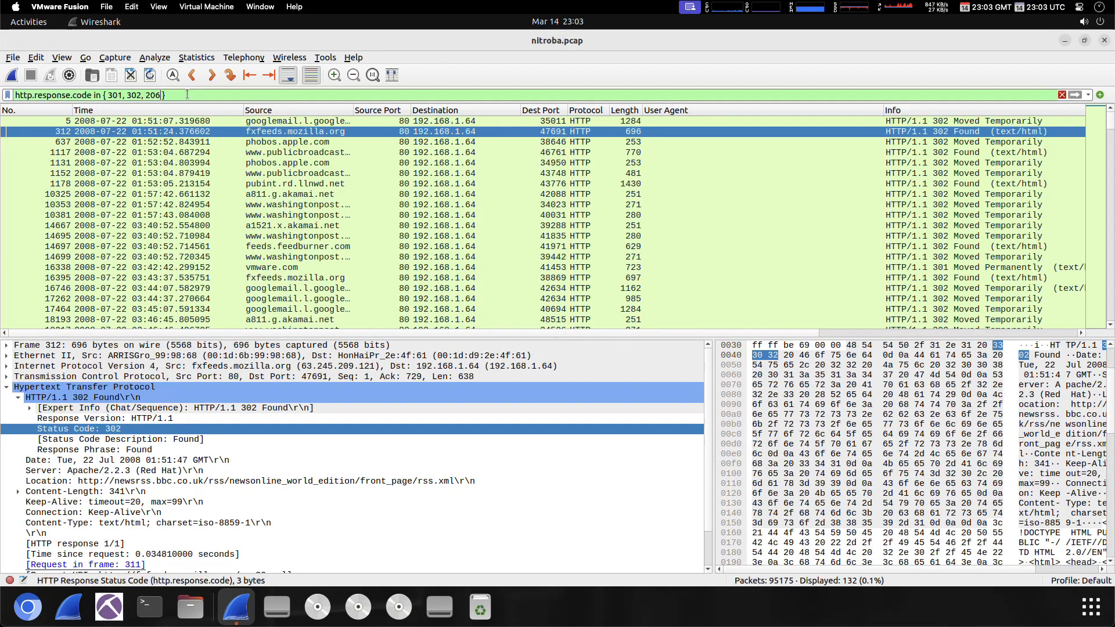
# - Add 404 to the filter's set of response codes and apply the extended filter
pyautogui.write(', 404')
pyautogui.press('Return')
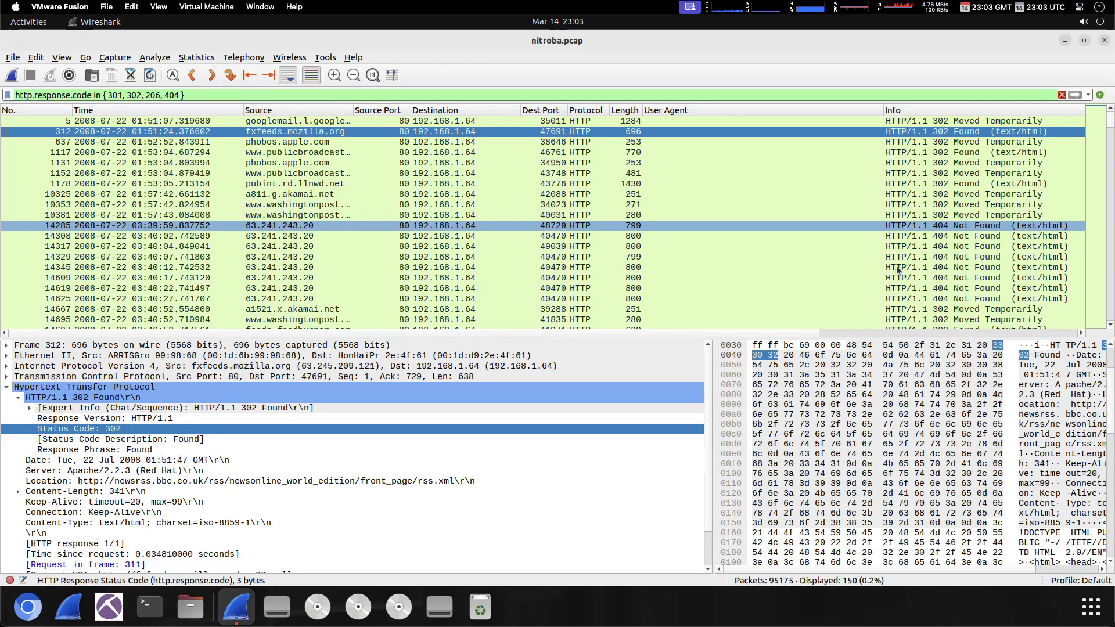
pyautogui.moveTo(940, 5)
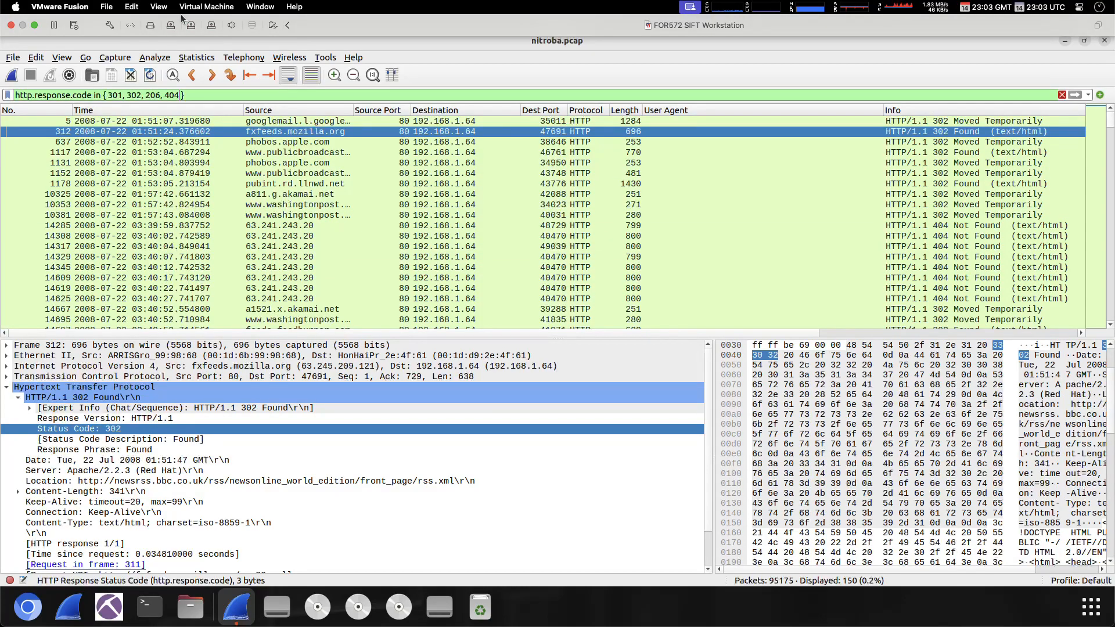
# - Remove the response code set filter to display all packets in the capture
pyautogui.tripleClick(332, 94)
pyautogui.press('BackSpace')
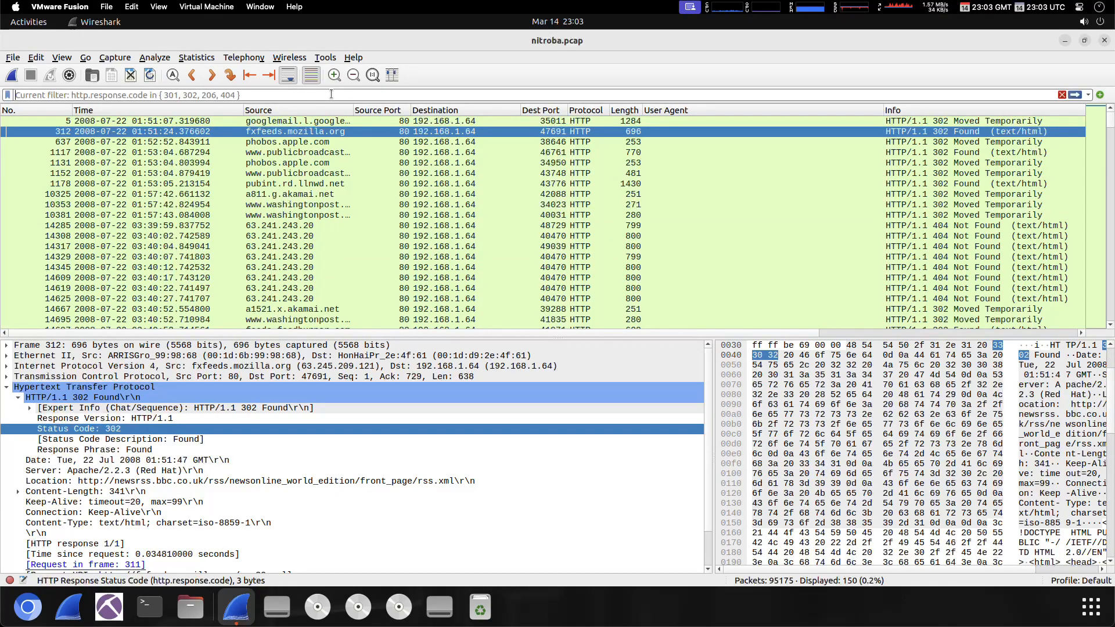
pyautogui.press('Return')
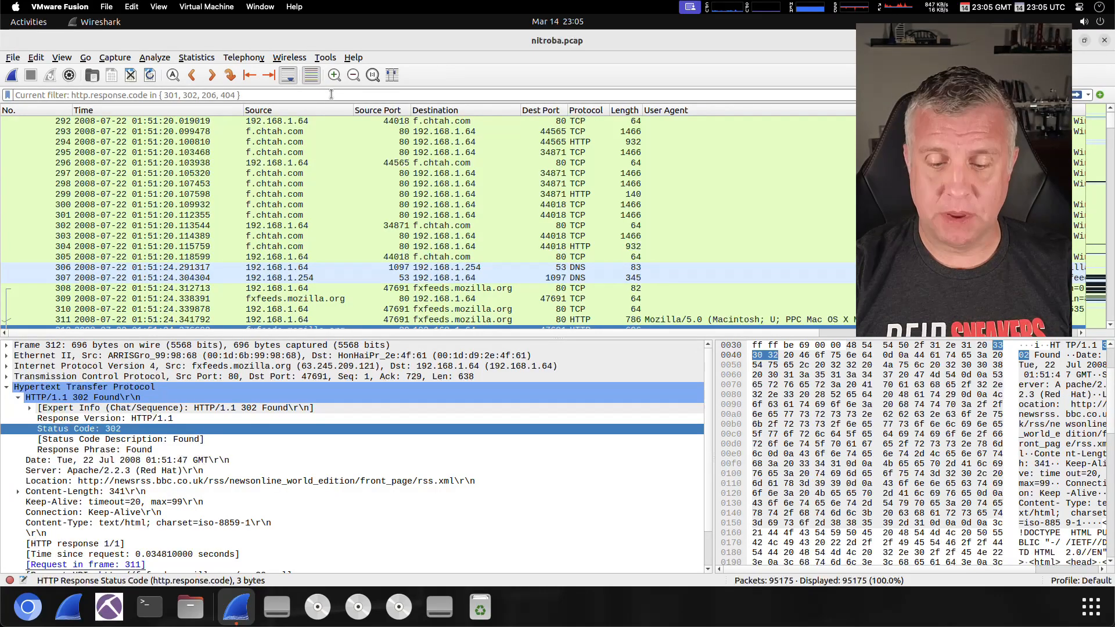
# - Apply the display filter http.response.code >= 200 && http.response.code <= 299 and look through the matching packets
pyautogui.write('http.')
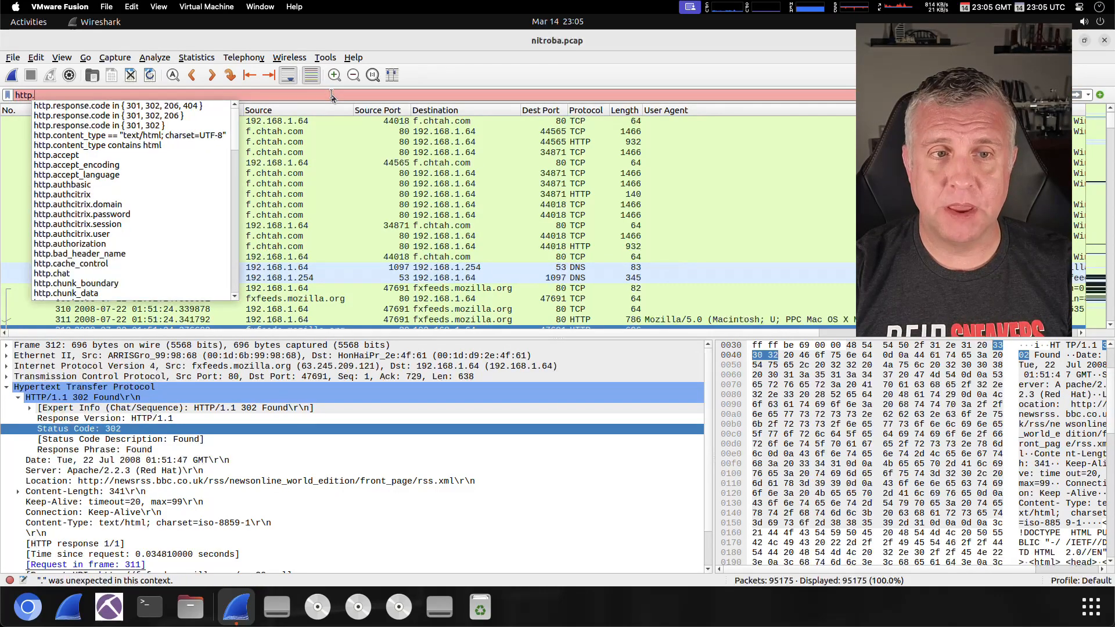
pyautogui.write('response')
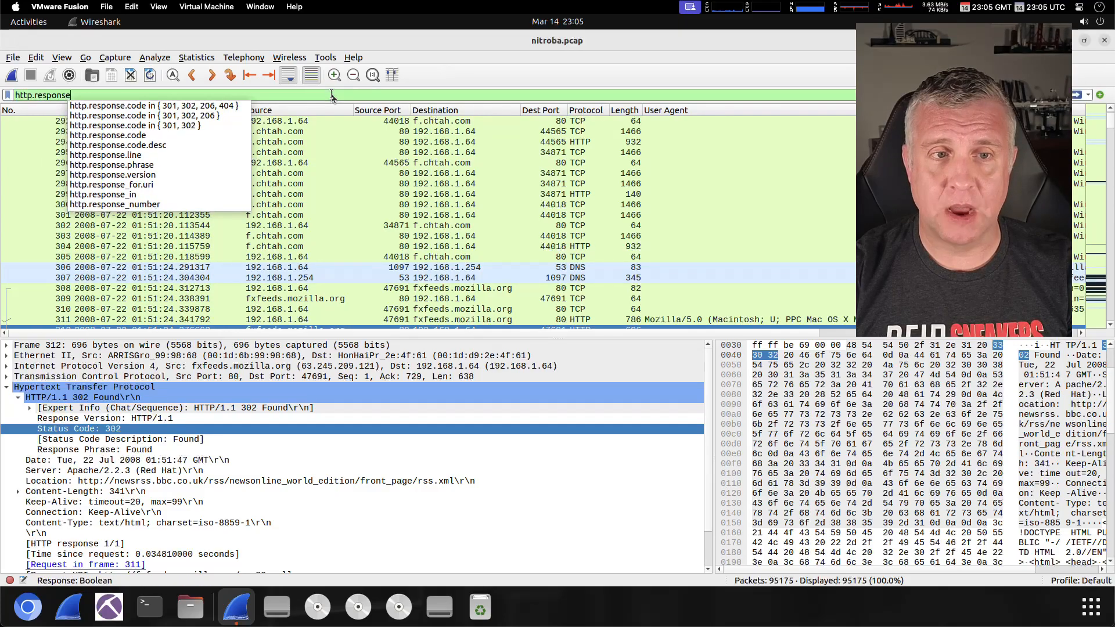
pyautogui.write('.code >= ')
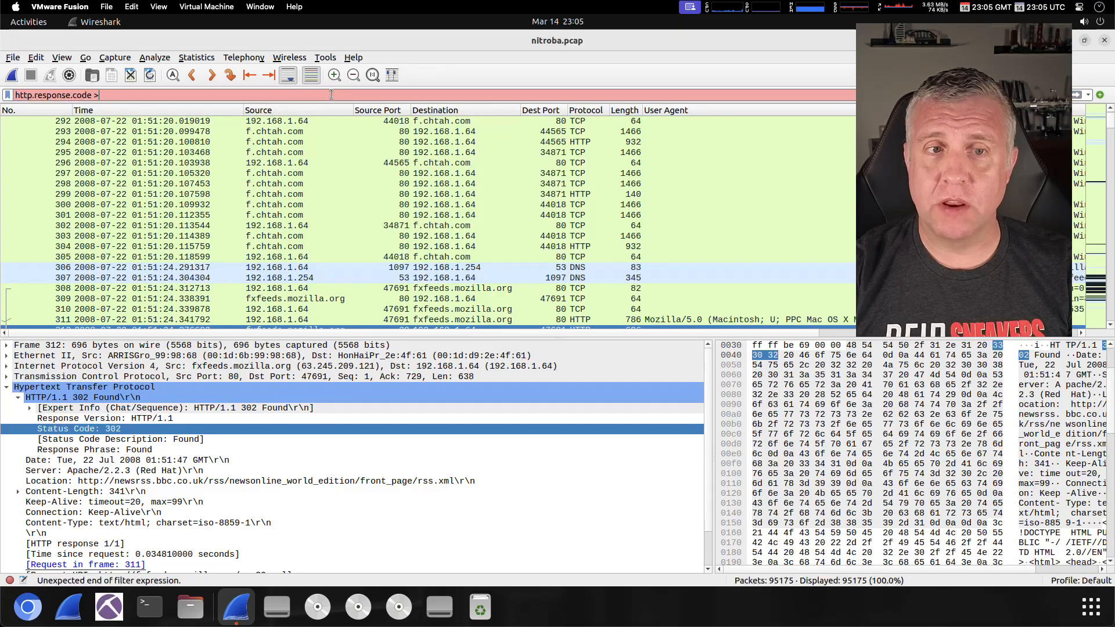
pyautogui.write('200')
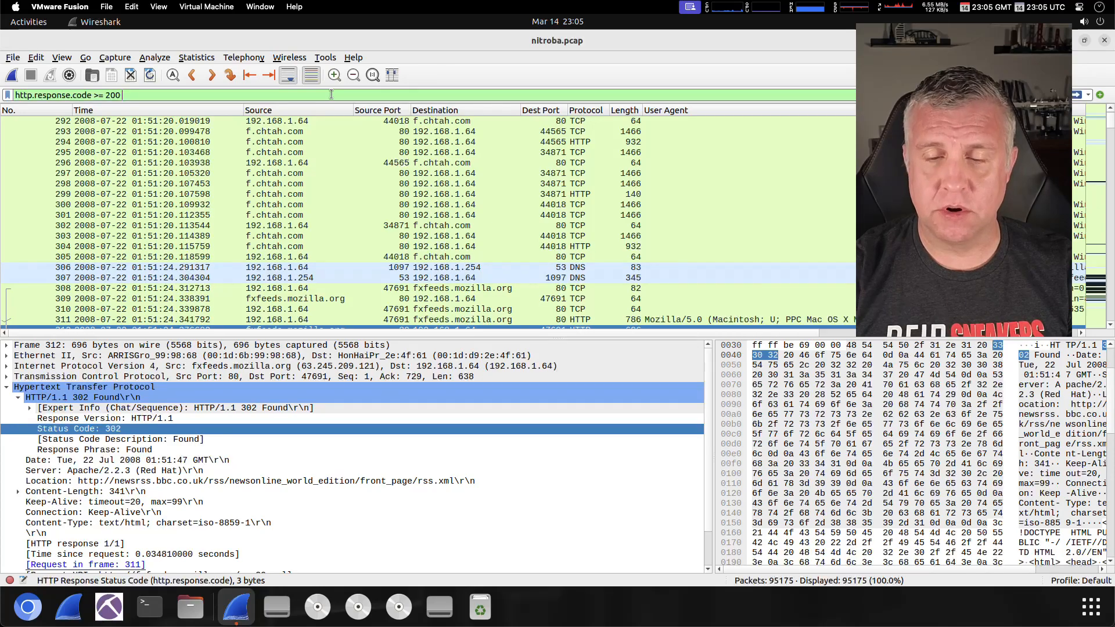
pyautogui.write(' &&')
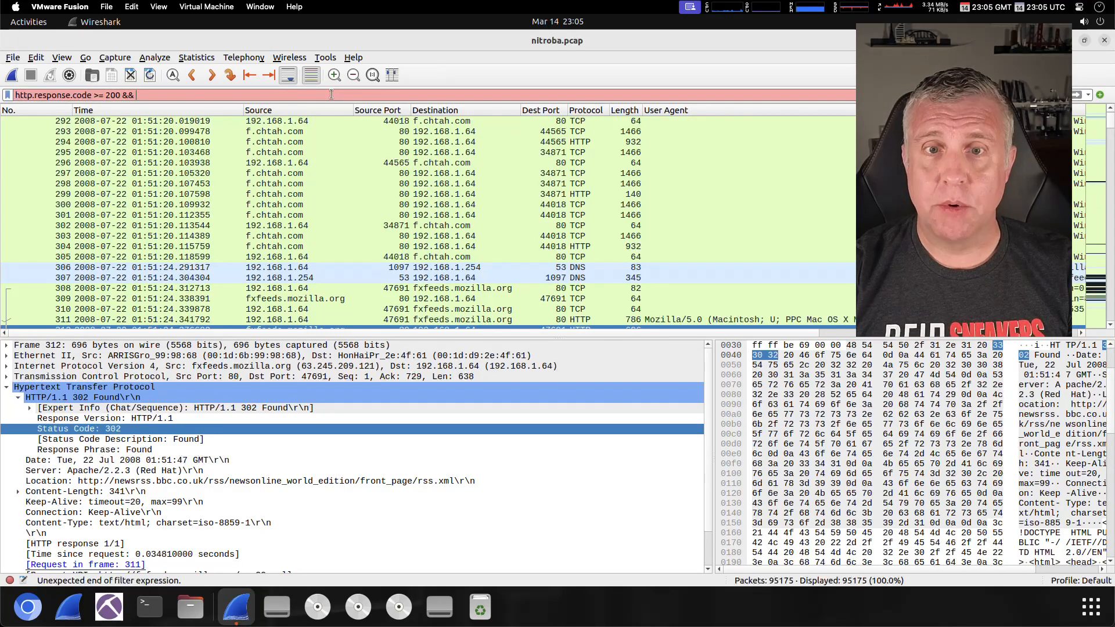
pyautogui.write(' http.response.co')
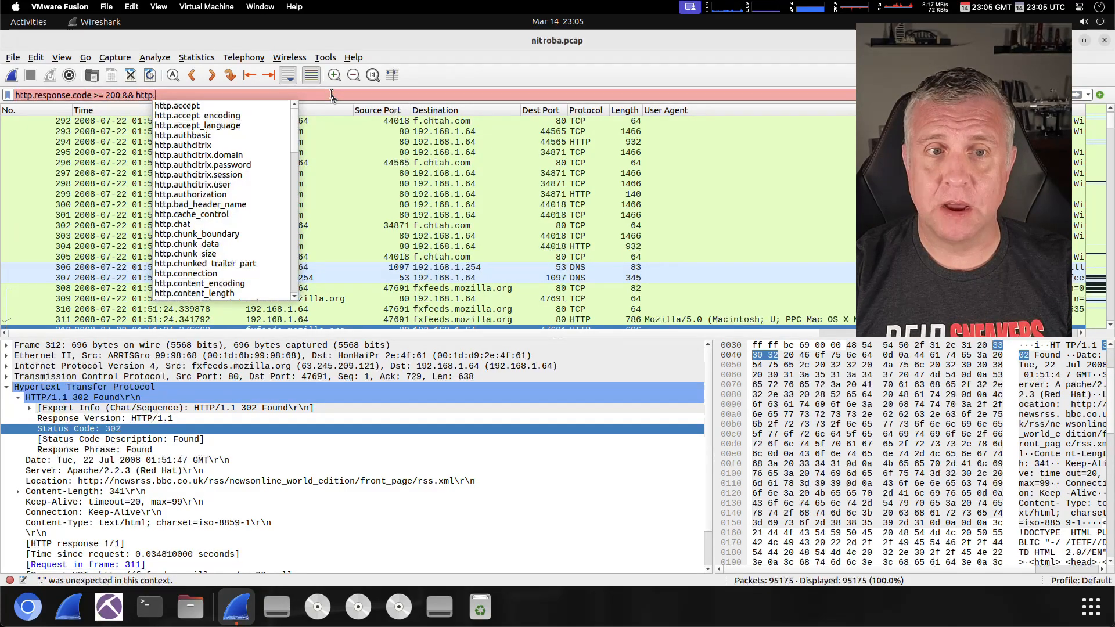
pyautogui.write('de ')
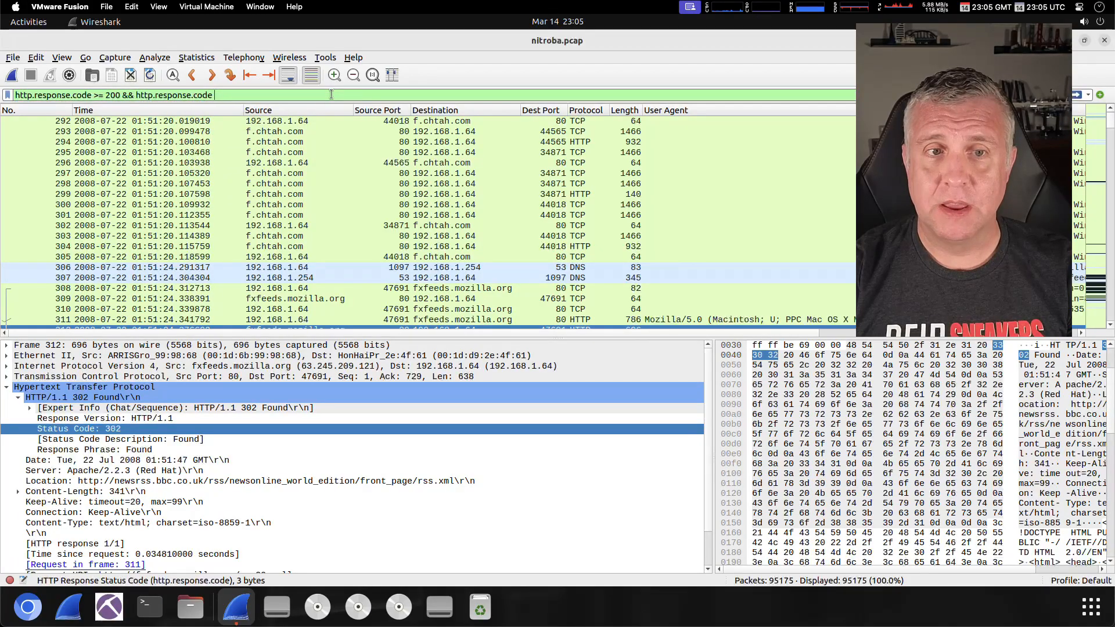
pyautogui.write('<= 299')
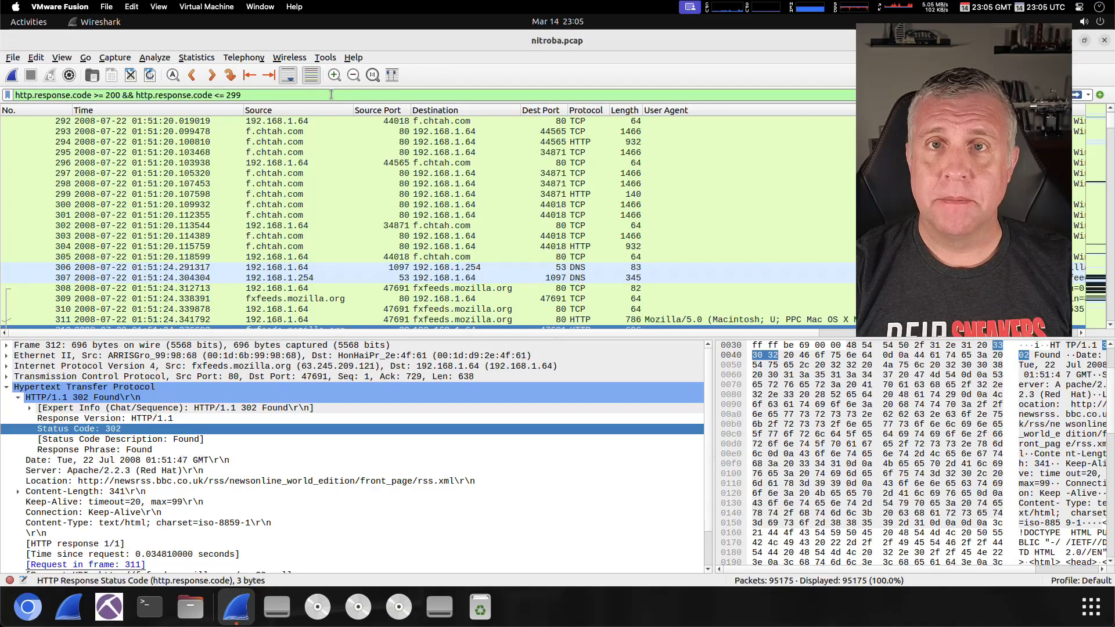
pyautogui.press('Return')
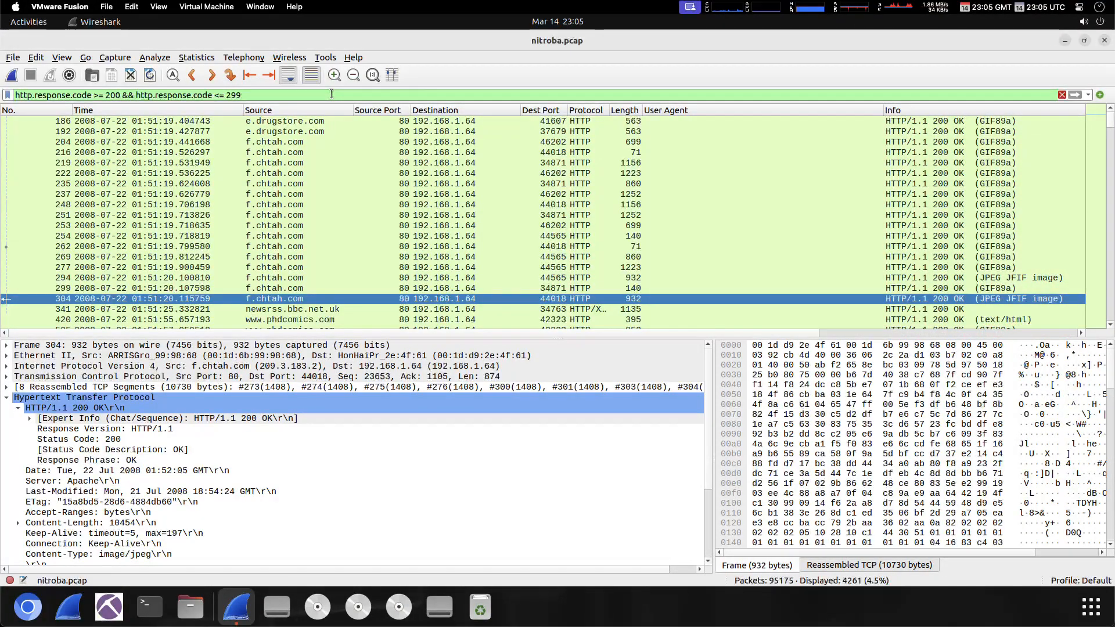
pyautogui.scroll(-20, 841, 183)
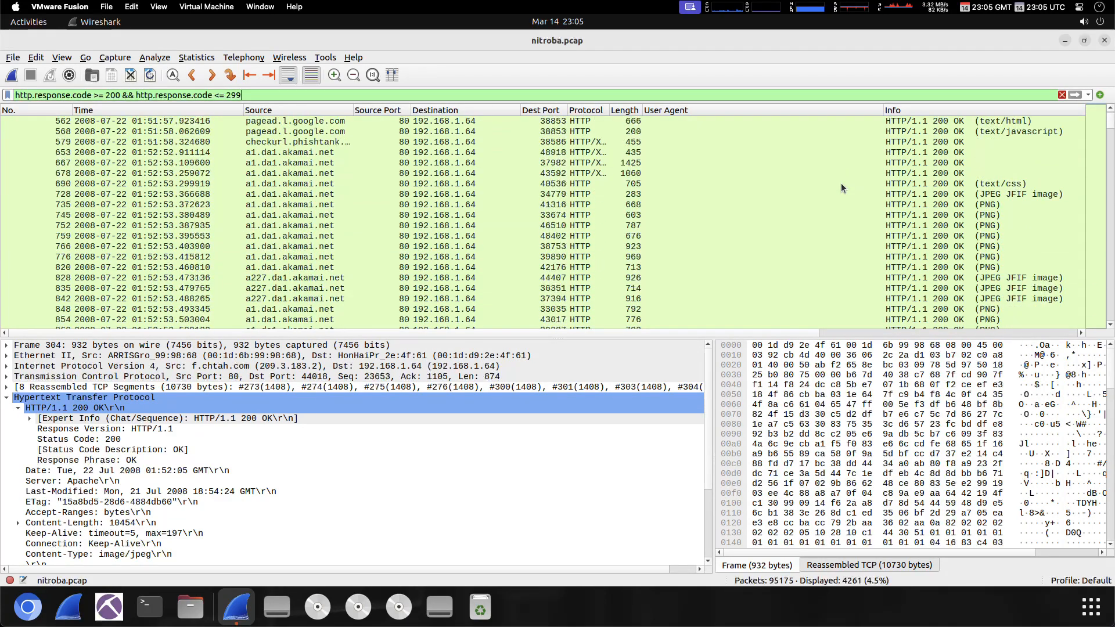
pyautogui.scroll(-20, 841, 183)
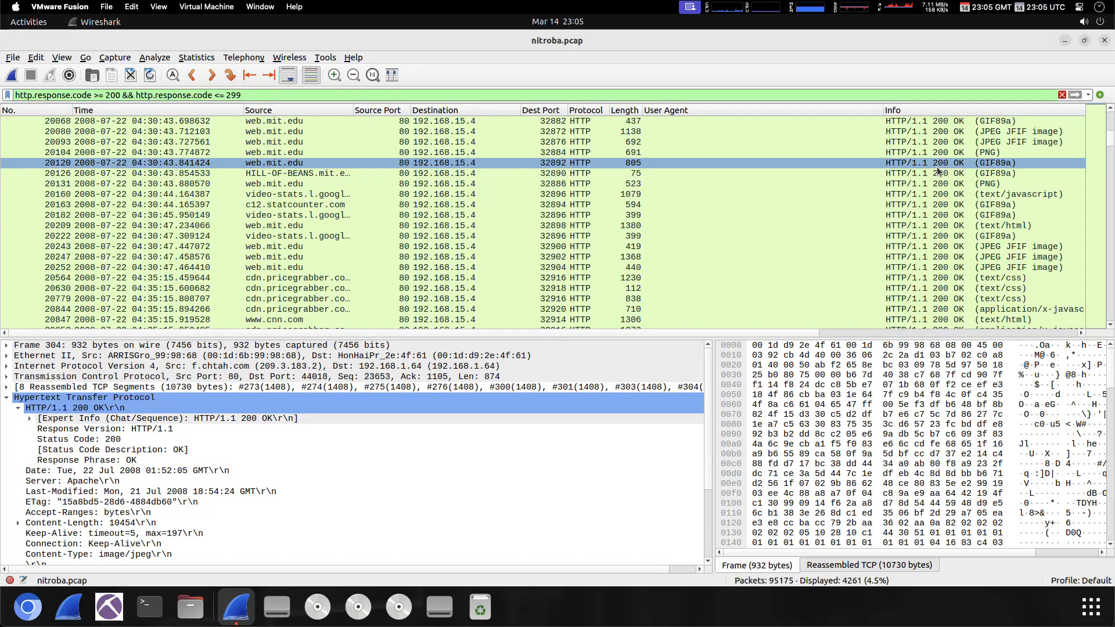
pyautogui.scroll(-20, 937, 171)
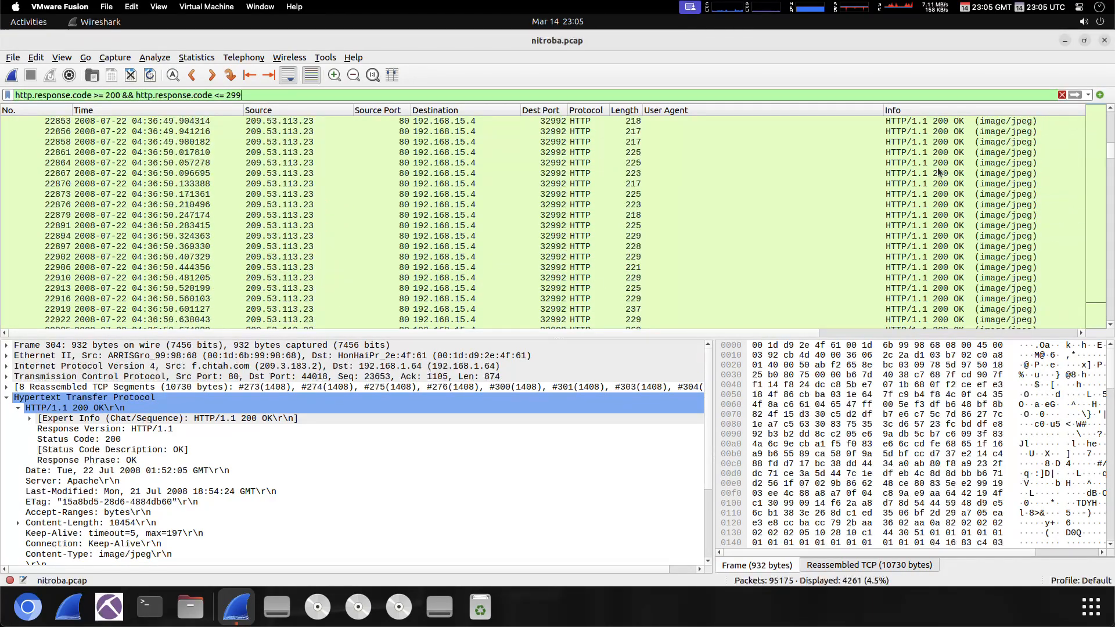
pyautogui.scroll(-20, 937, 172)
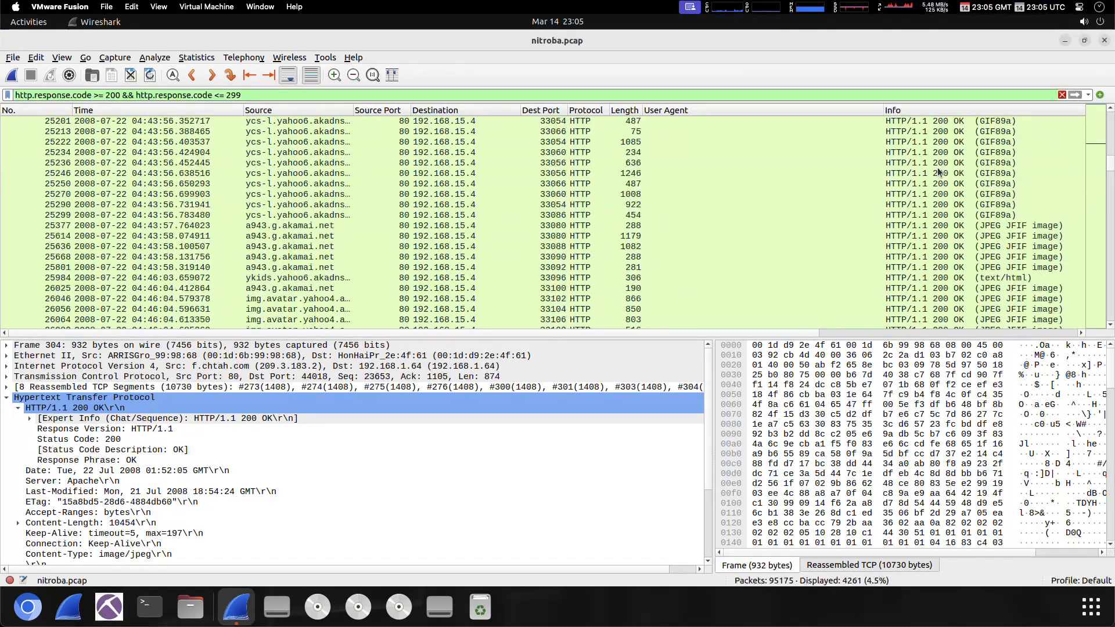
pyautogui.scroll(20, 937, 171)
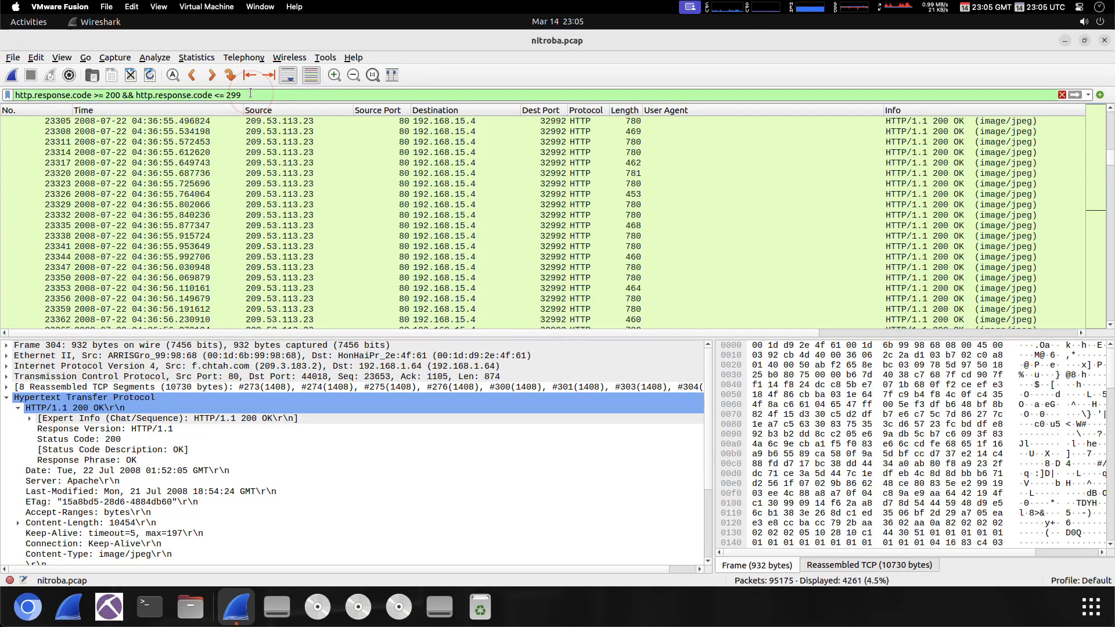
# - Remove the response code range filter to display all packets in the capture
pyautogui.press('BackSpace')
pyautogui.press('BackSpace')
pyautogui.press('BackSpace')
pyautogui.press('BackSpace')
pyautogui.press('BackSpace')
pyautogui.press('BackSpace')
pyautogui.press('BackSpace')
pyautogui.press('BackSpace')
pyautogui.press('BackSpace')
pyautogui.press('BackSpace')
pyautogui.press('BackSpace')
pyautogui.press('BackSpace')
pyautogui.press('BackSpace')
pyautogui.press('BackSpace')
pyautogui.press('BackSpace')
pyautogui.press('BackSpace')
pyautogui.press('BackSpace')
pyautogui.press('BackSpace')
pyautogui.press('BackSpace')
pyautogui.press('BackSpace')
pyautogui.press('BackSpace')
pyautogui.press('BackSpace')
pyautogui.press('BackSpace')
pyautogui.press('BackSpace')
pyautogui.press('BackSpace')
pyautogui.press('BackSpace')
pyautogui.press('BackSpace')
pyautogui.press('BackSpace')
pyautogui.press('BackSpace')
pyautogui.press('BackSpace')
pyautogui.press('BackSpace')
pyautogui.press('BackSpace')
pyautogui.press('BackSpace')
pyautogui.press('BackSpace')
pyautogui.press('BackSpace')
pyautogui.press('BackSpace')
pyautogui.press('BackSpace')
pyautogui.press('BackSpace')
pyautogui.press('BackSpace')
pyautogui.press('BackSpace')
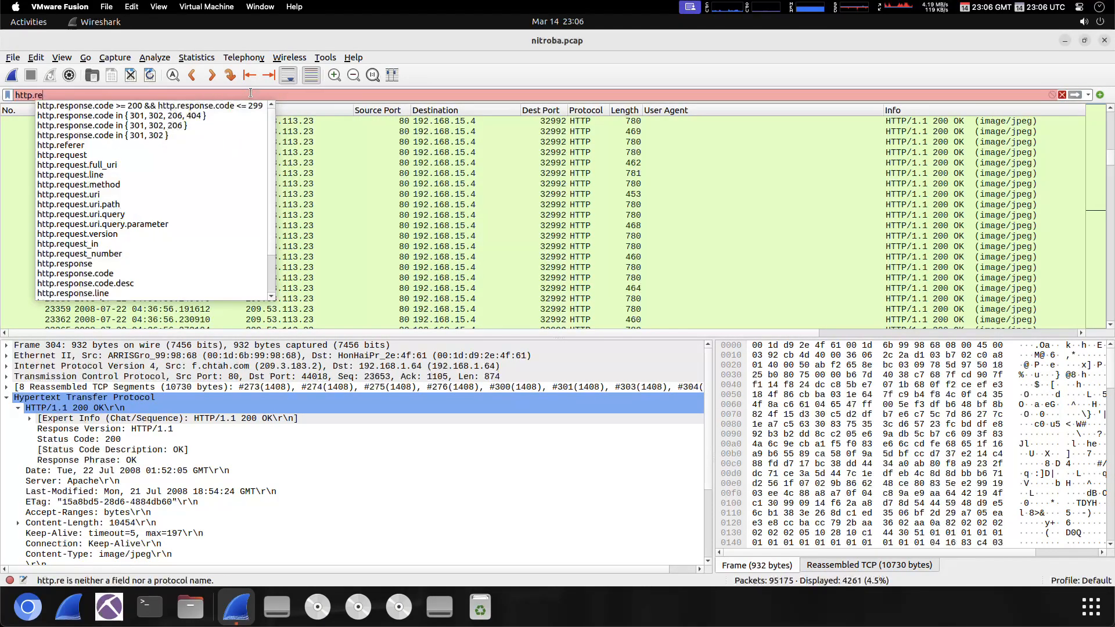
pyautogui.press('Return')
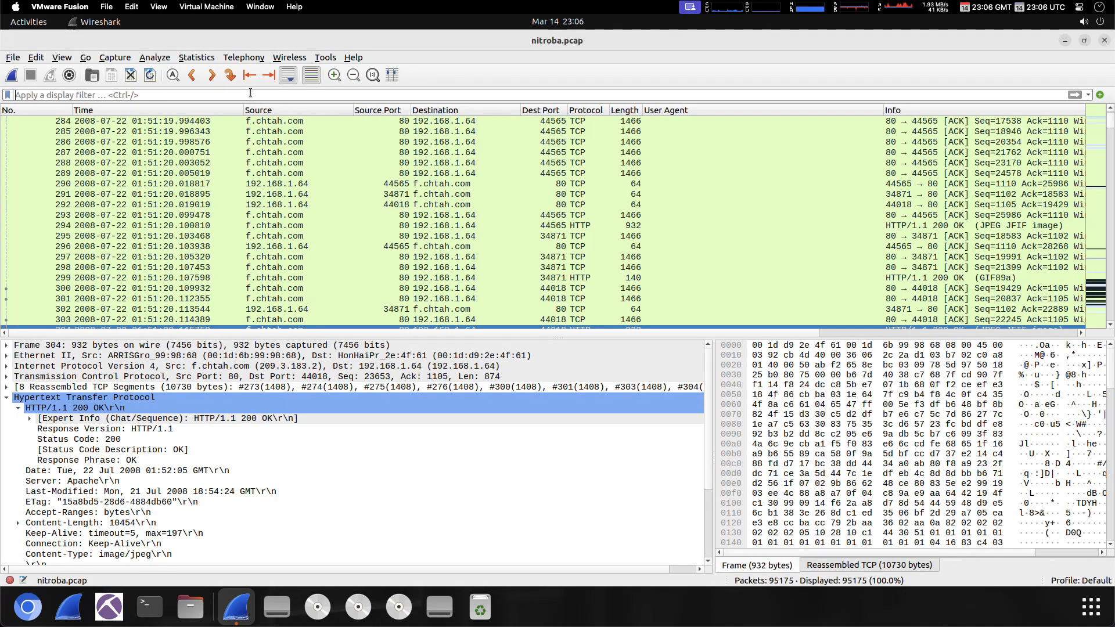
# - Start a display filter with "http." and look through the suggested HTTP field names
pyautogui.write('http.')
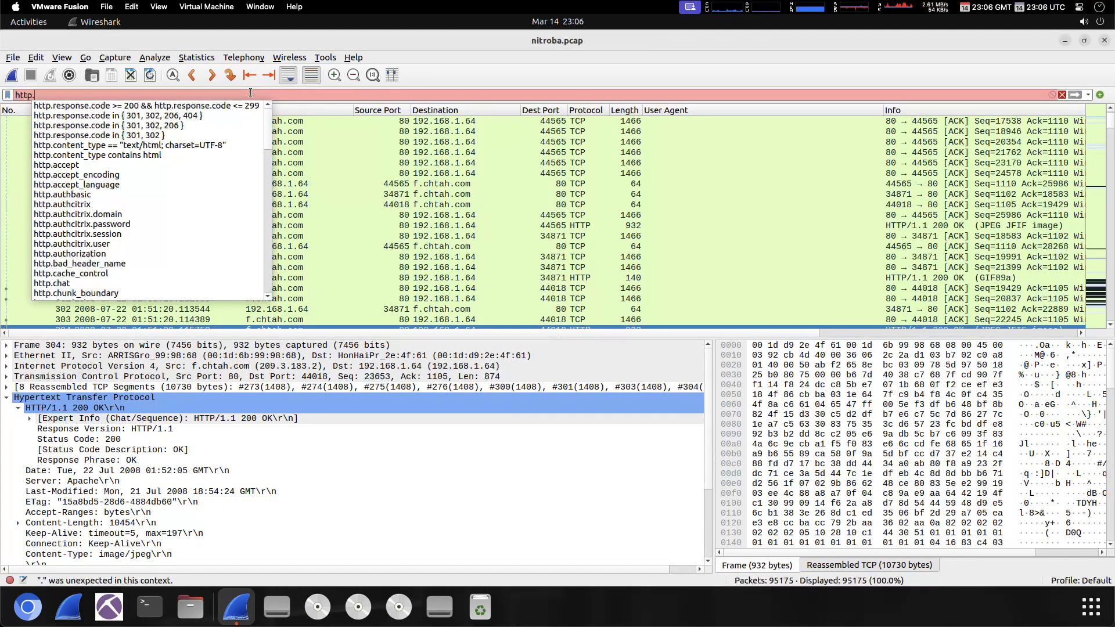
pyautogui.press('Down')
pyautogui.press('Down')
pyautogui.press('Down')
pyautogui.press('Down')
pyautogui.press('Down')
pyautogui.press('Down')
pyautogui.press('Down')
pyautogui.press('Down')
pyautogui.press('Down')
pyautogui.press('Down')
pyautogui.press('Down')
pyautogui.press('Down')
pyautogui.press('Down')
pyautogui.press('Down')
pyautogui.press('Down')
pyautogui.press('Down')
pyautogui.press('Down')
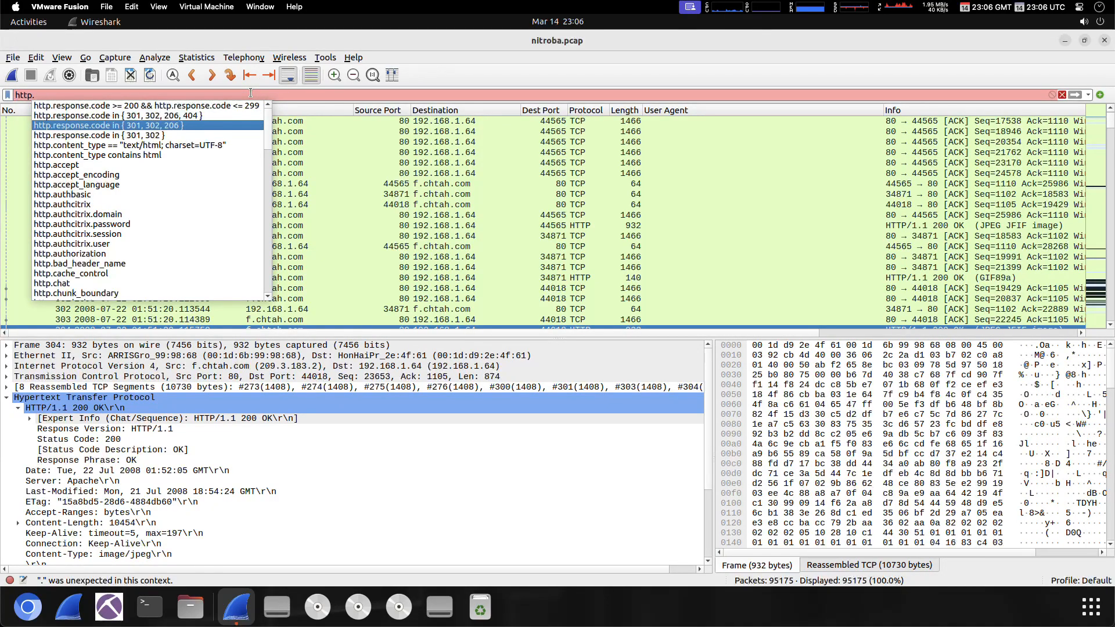
pyautogui.scroll(-10, 169, 176)
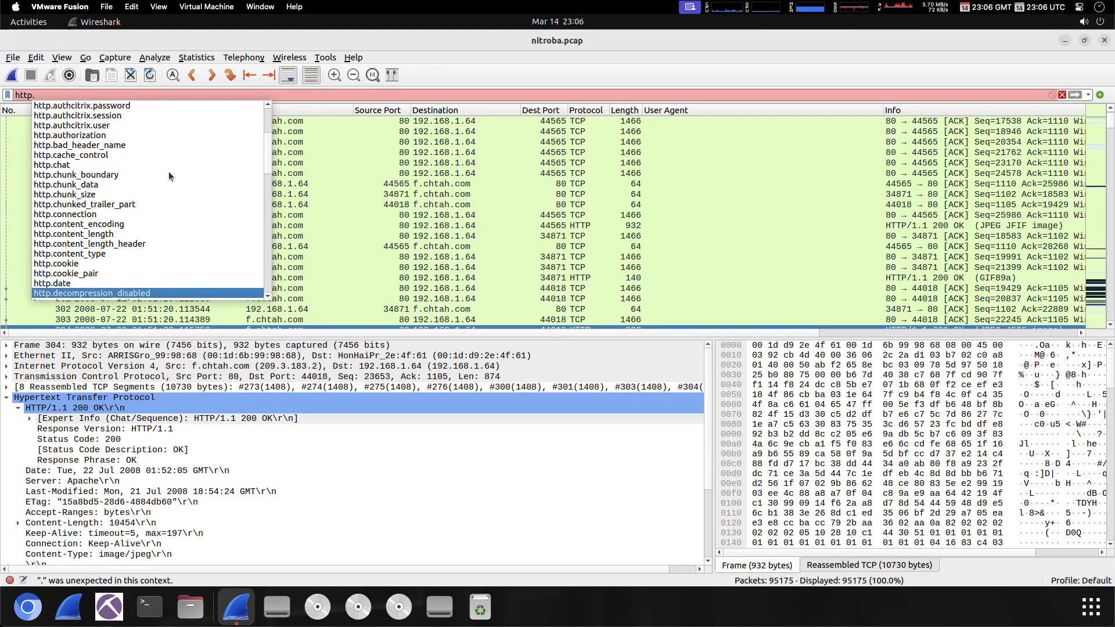
pyautogui.scroll(10, 168, 176)
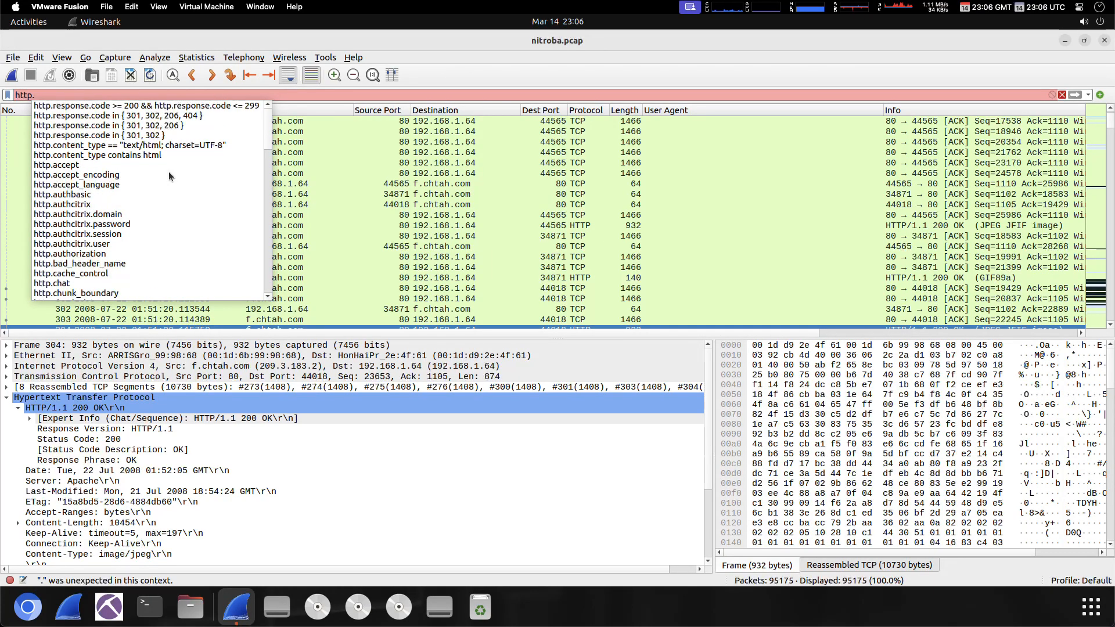
# - Reduce the filter text to just the protocol name http and apply it
pyautogui.press('BackSpace')
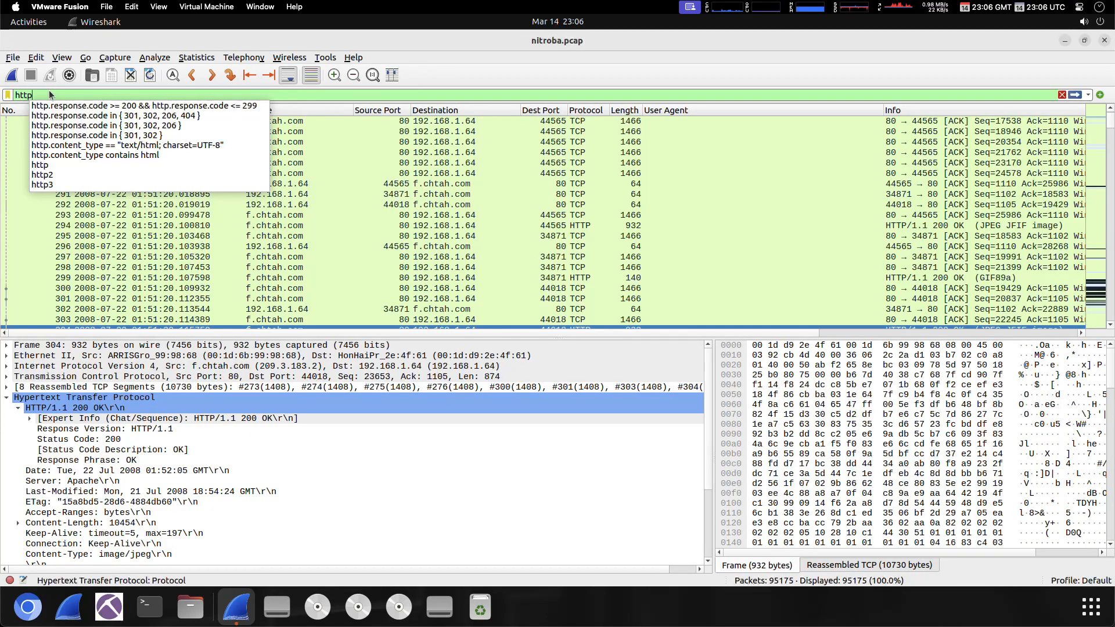
pyautogui.press('Return')
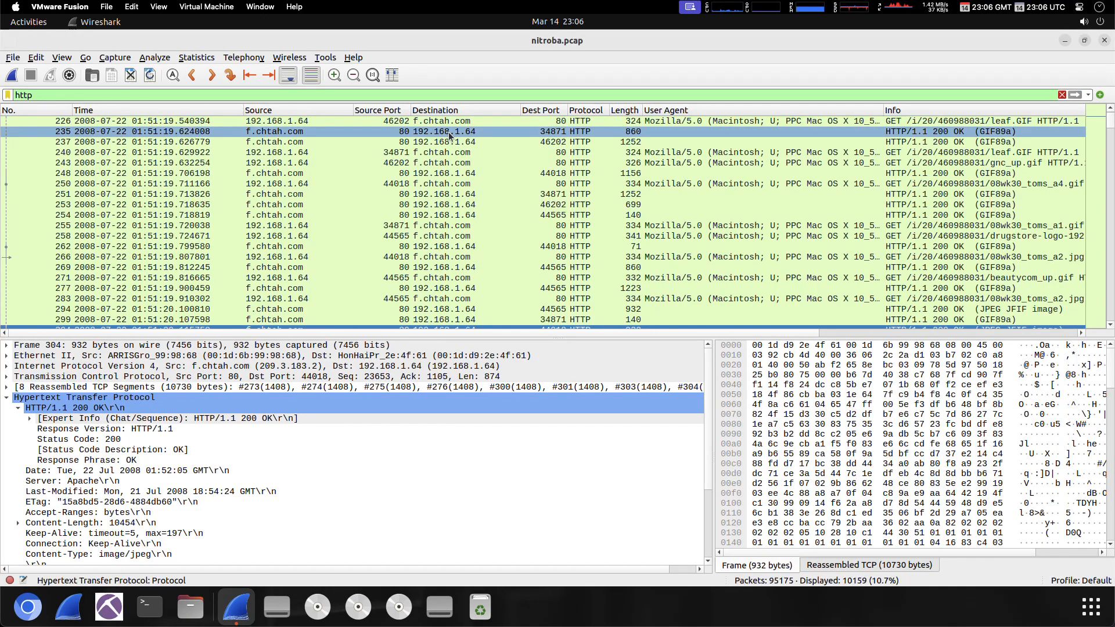
# - Try to apply the nonexistent field some.made.up.field as the display filter in place of http
pyautogui.doubleClick(455, 95)
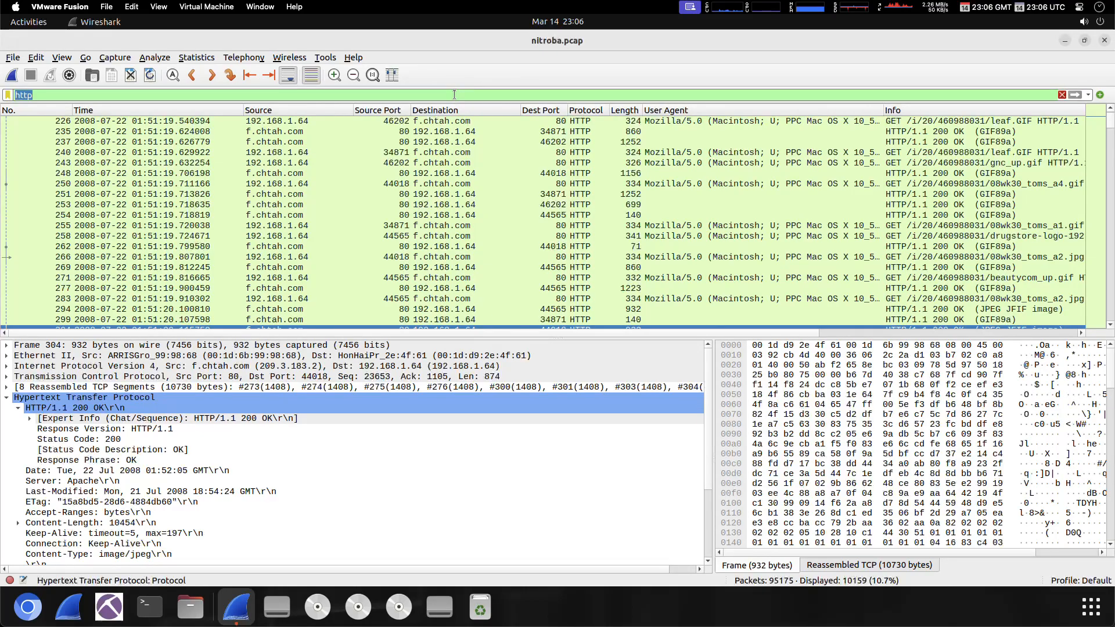
pyautogui.press('BackSpace')
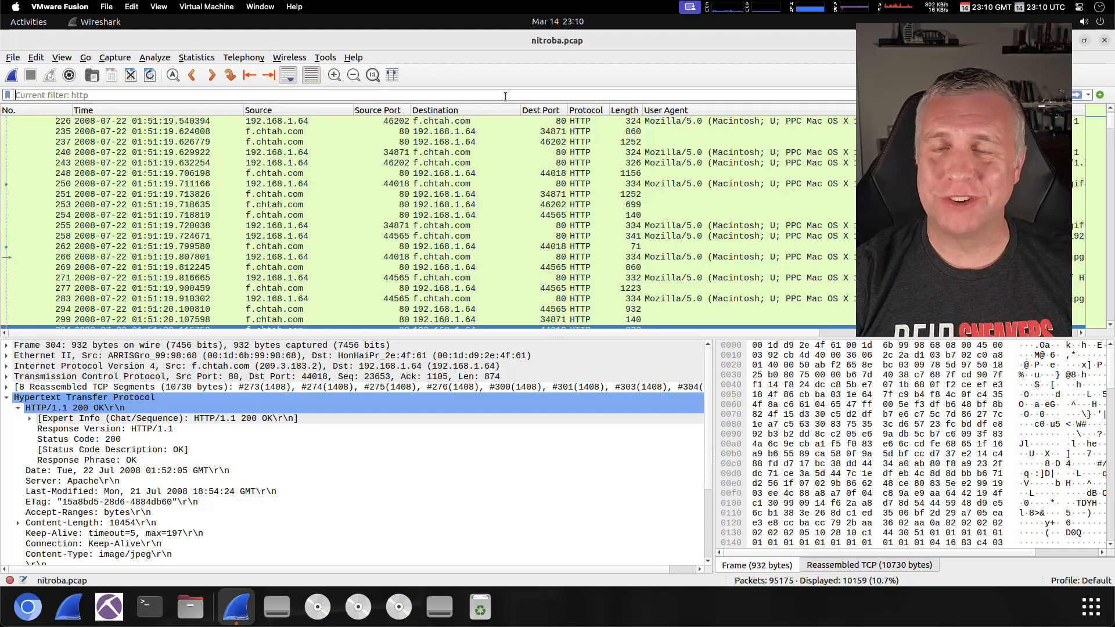
pyautogui.write('some')
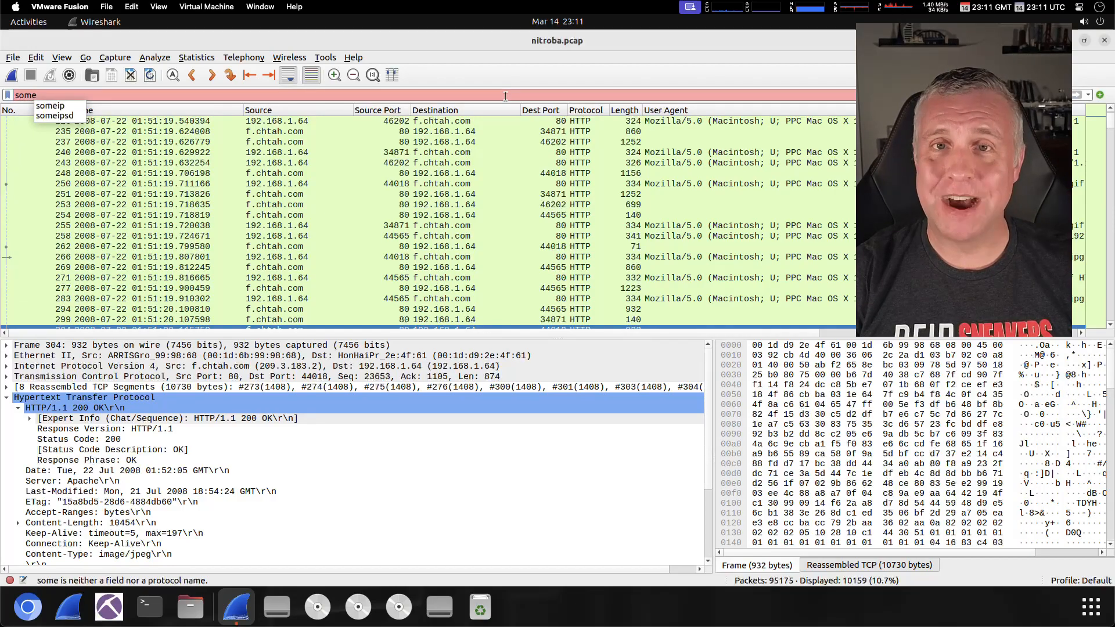
pyautogui.write('.made.')
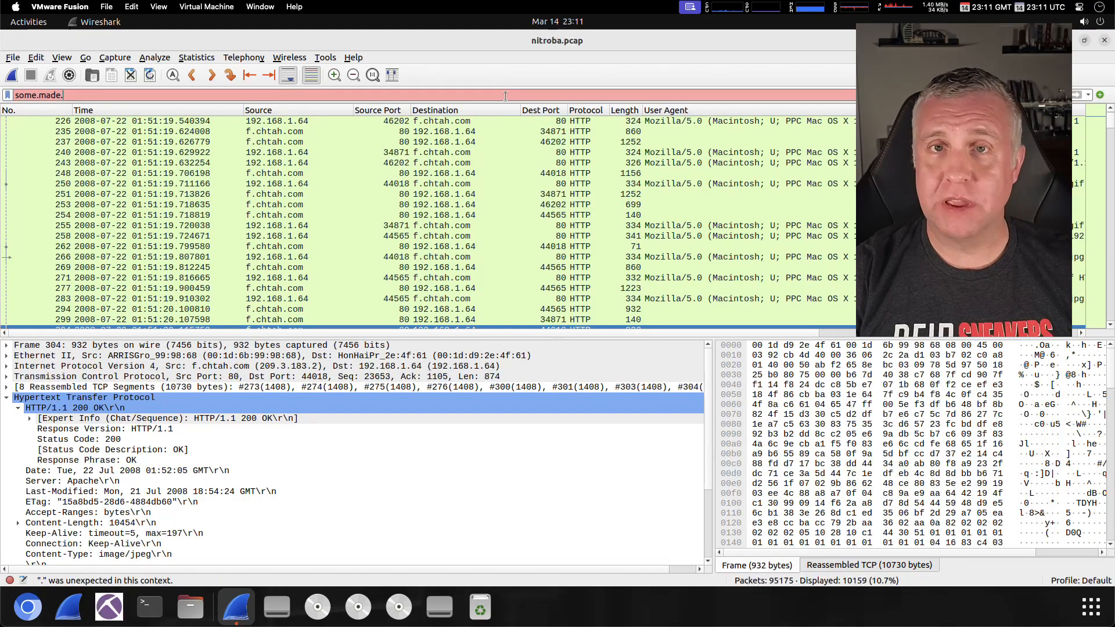
pyautogui.write('up.field')
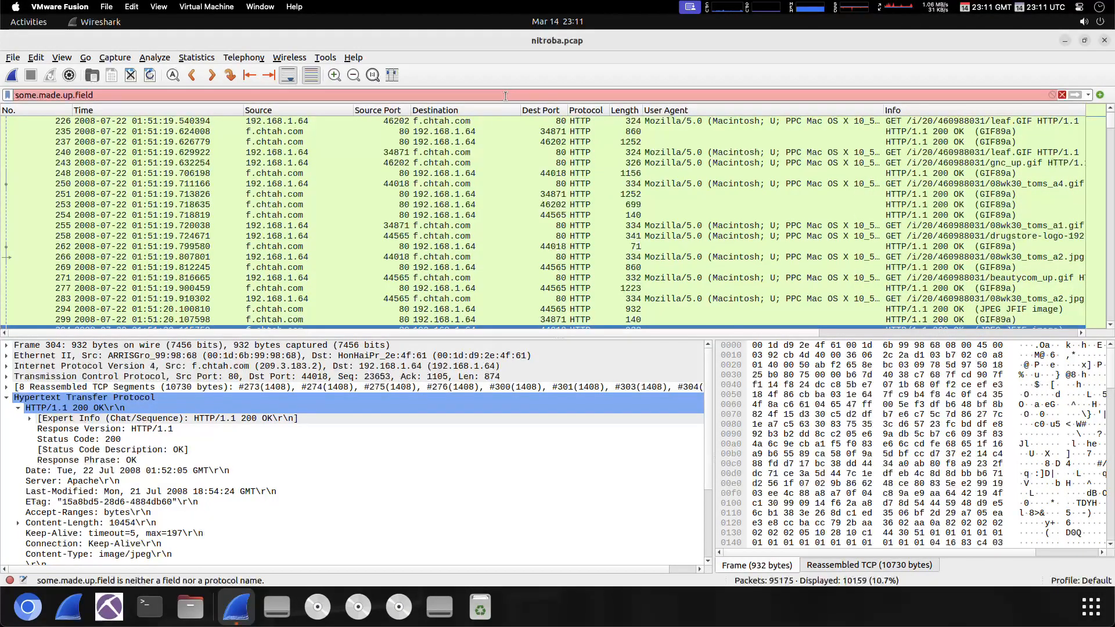
pyautogui.click(1076, 95)
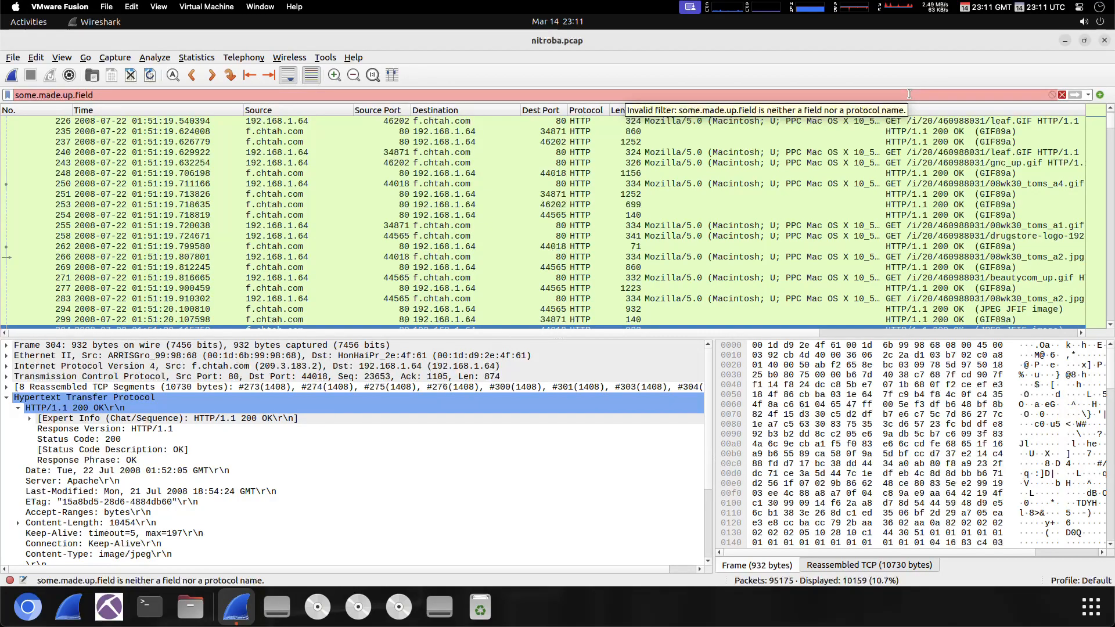
# - Replace the filter text with http.content_type == "text/html, leaving off the closing quote
pyautogui.hotkey('ctrl', 'a')
pyautogui.press('BackSpace')
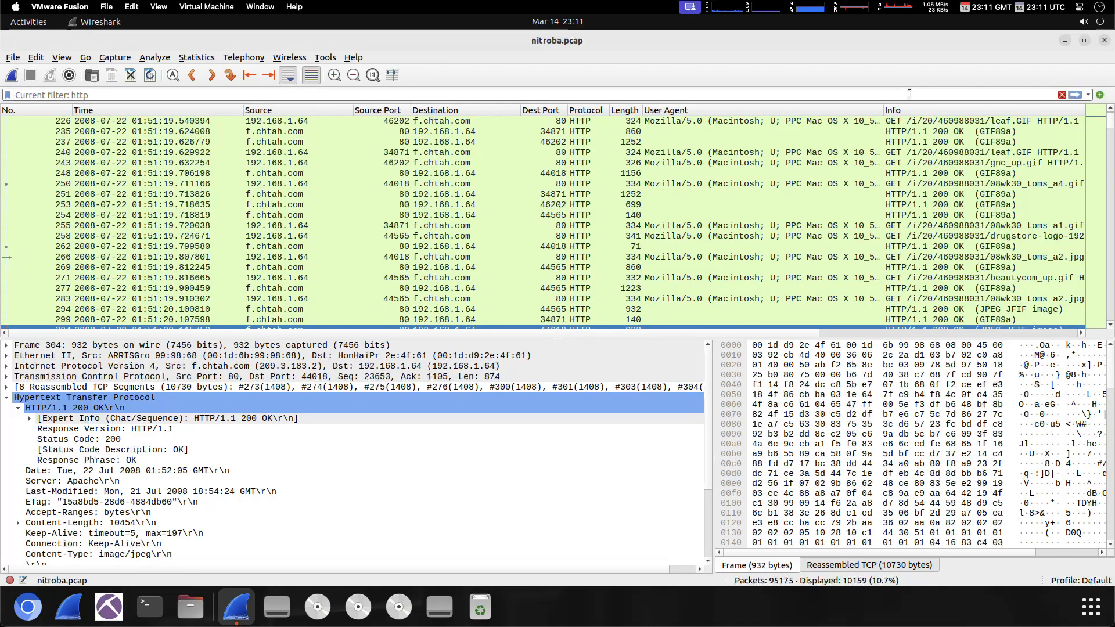
pyautogui.write('htt')
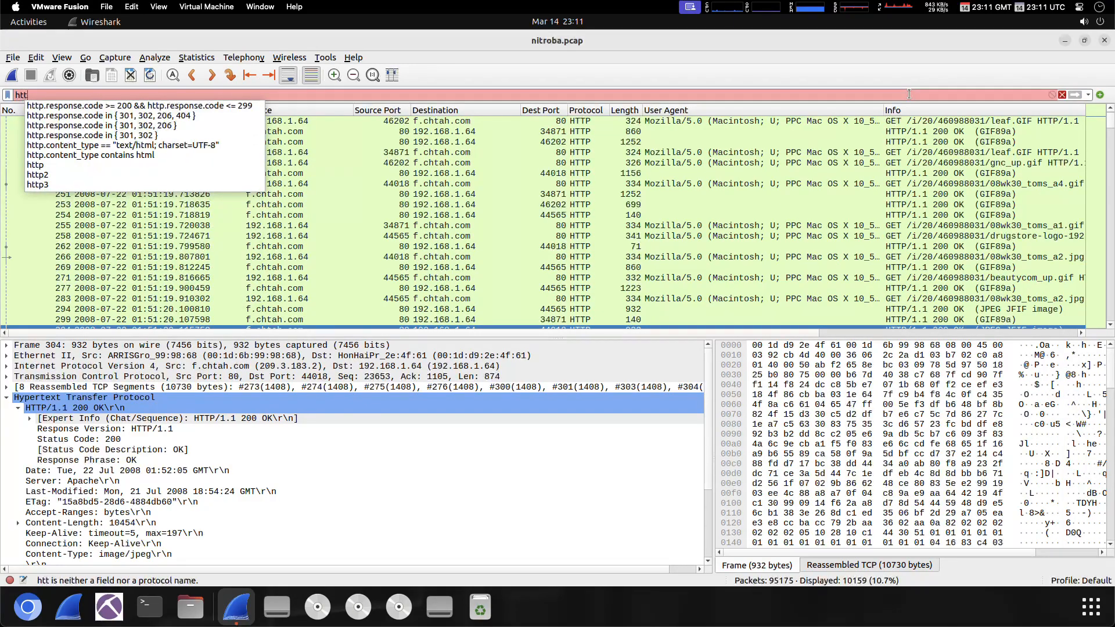
pyautogui.write('p.content_type')
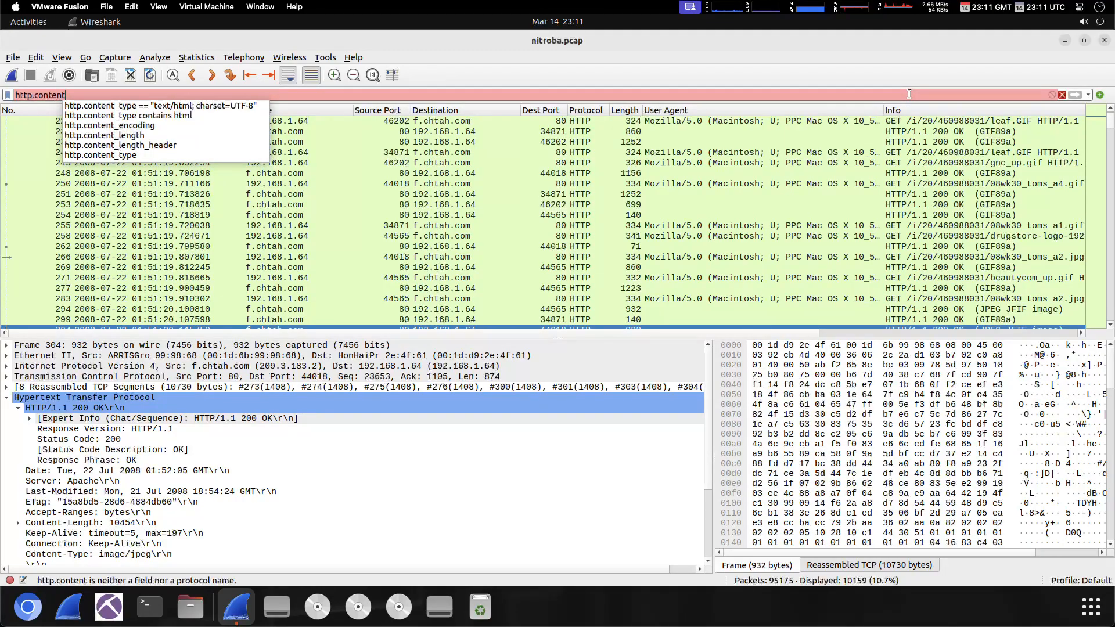
pyautogui.write('==')
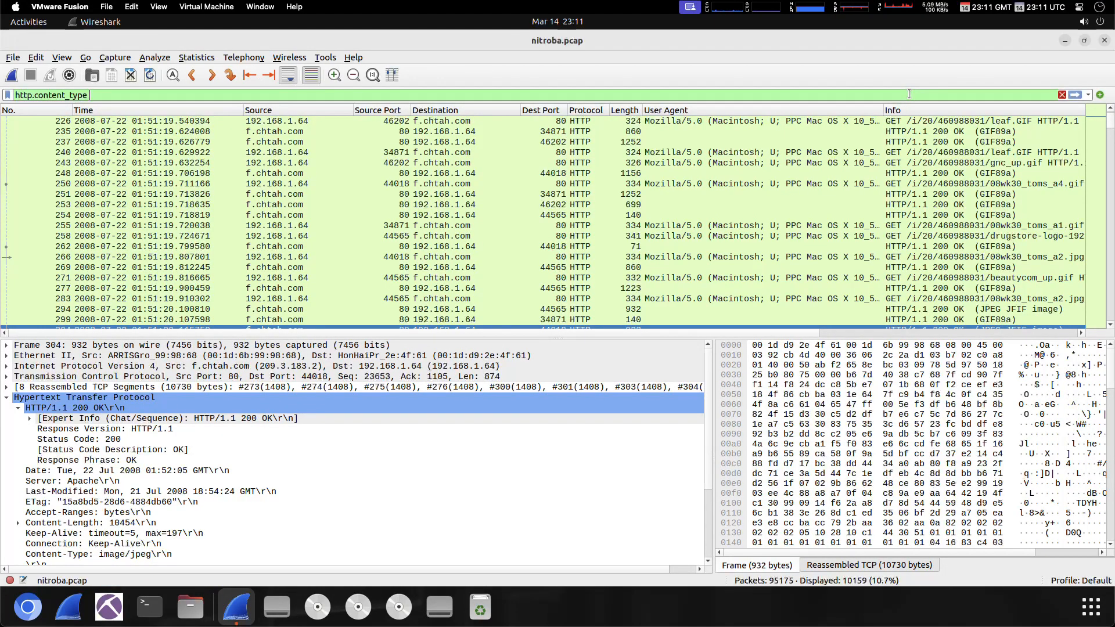
pyautogui.write(' "text/')
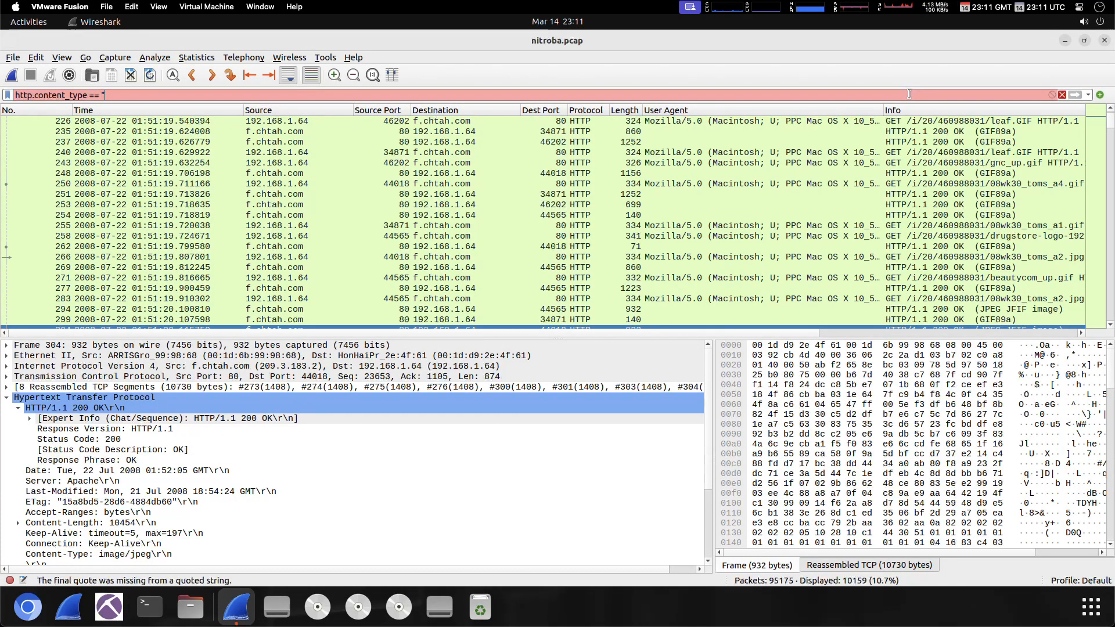
pyautogui.write('html')
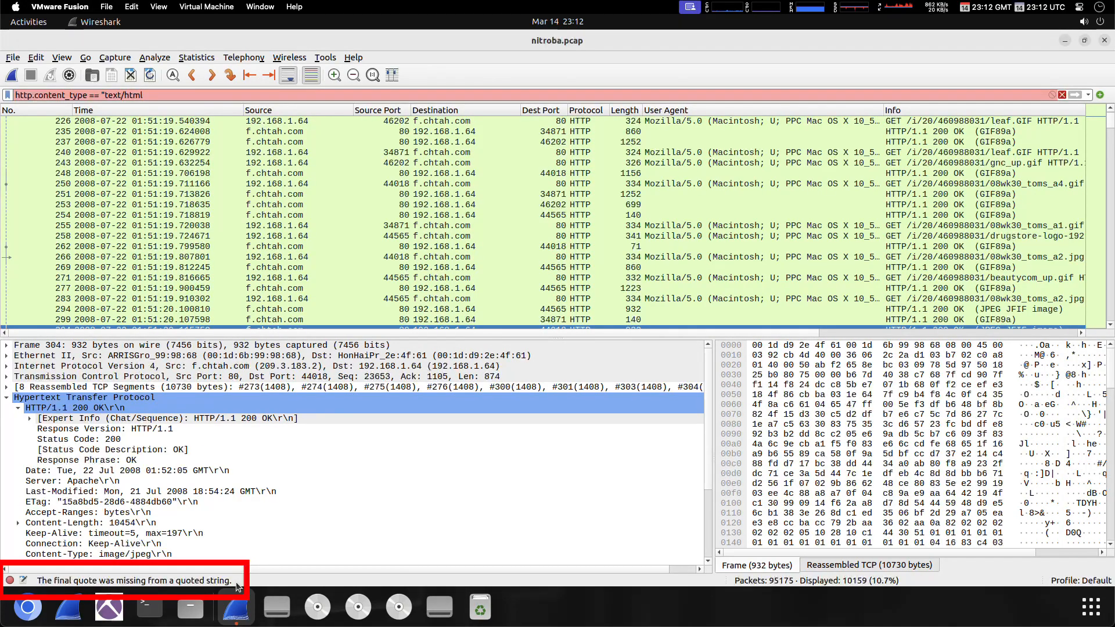
# - Replace the filter text with the capture-filter style expression host 219.51.61.74
pyautogui.tripleClick(260, 95)
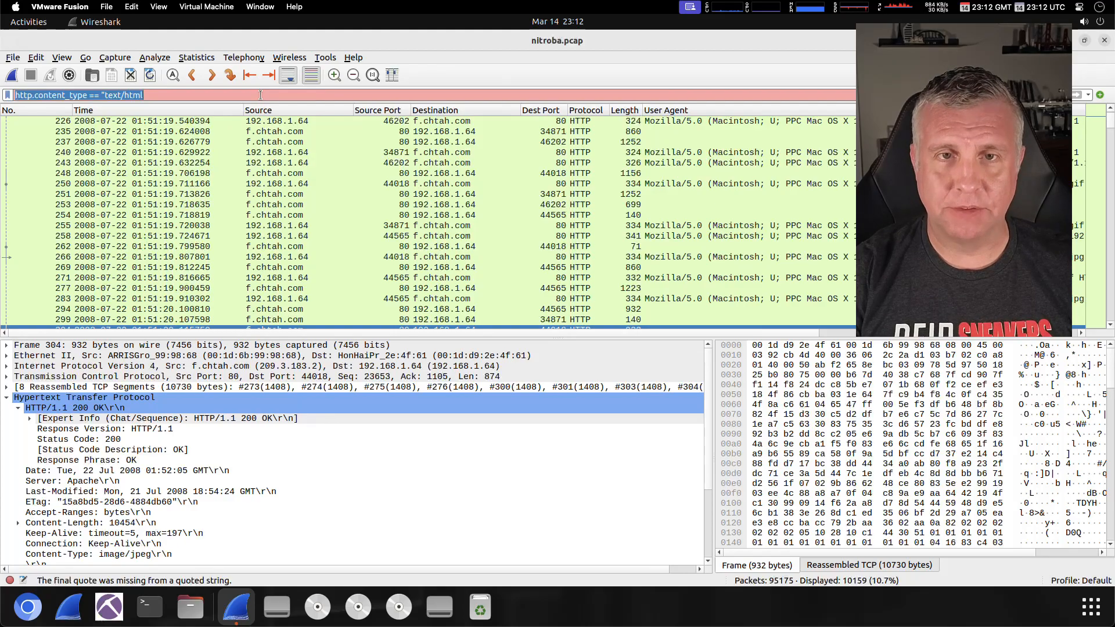
pyautogui.write('h')
pyautogui.press('BackSpace')
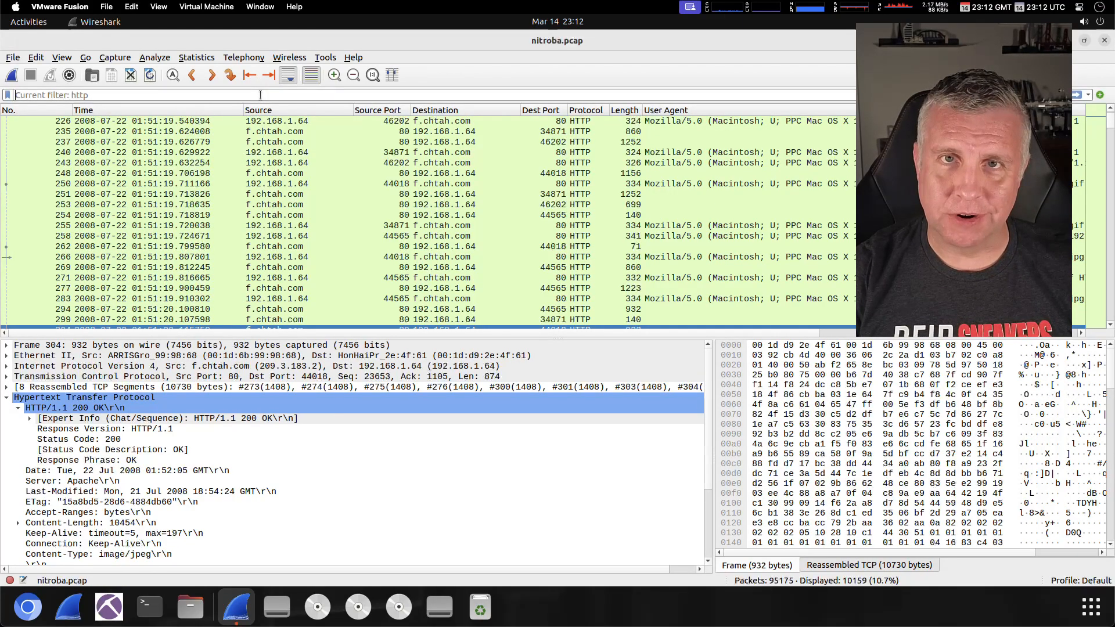
pyautogui.write('h')
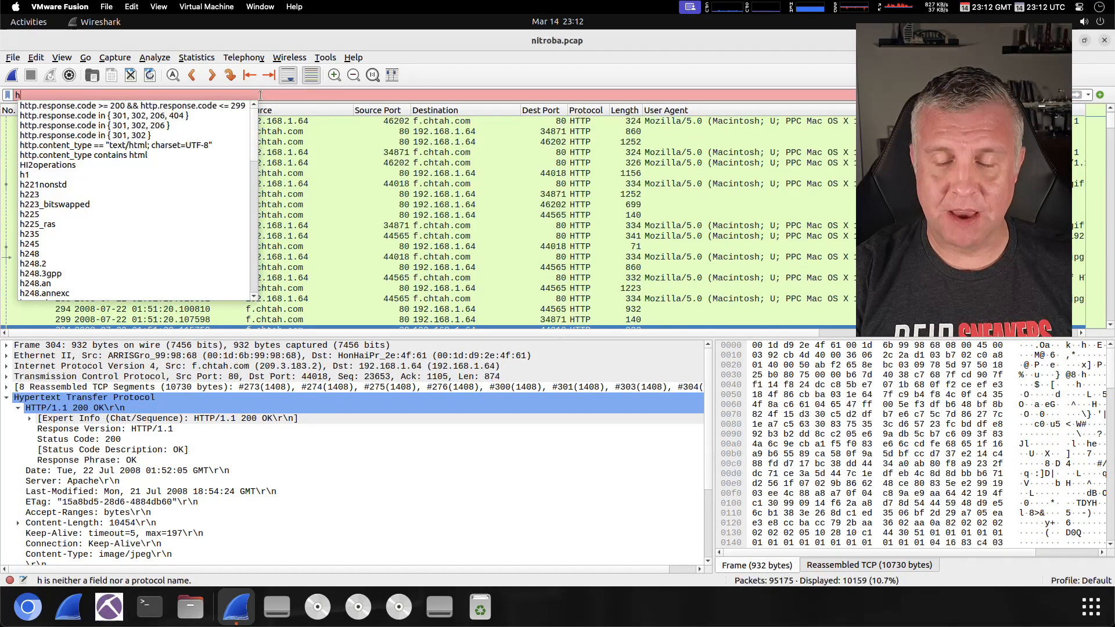
pyautogui.write('ost ')
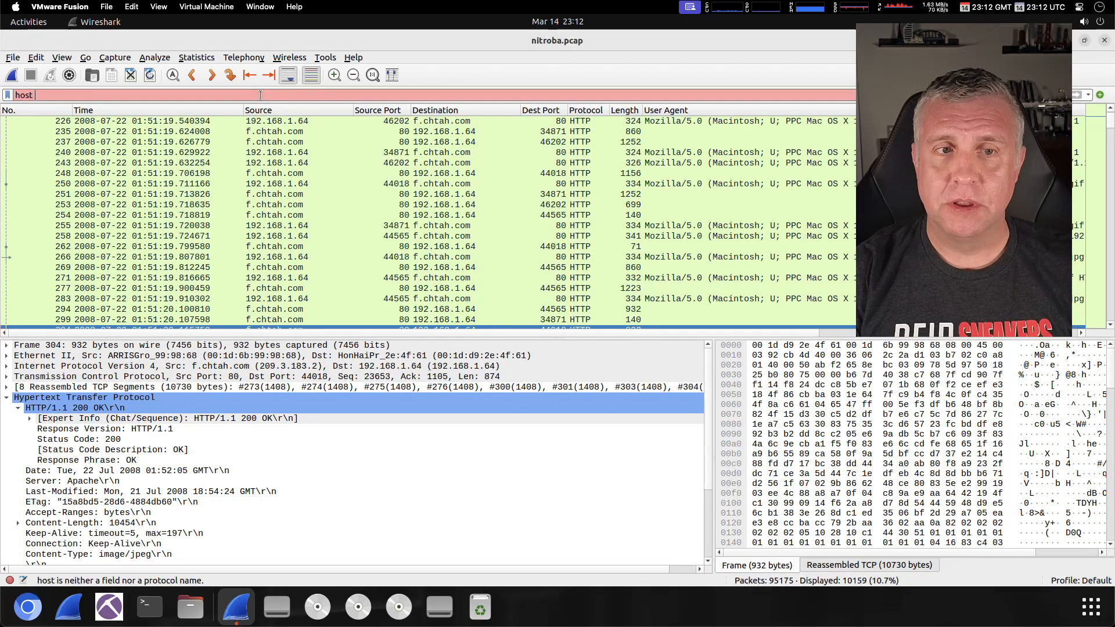
pyautogui.write('219.51.61.')
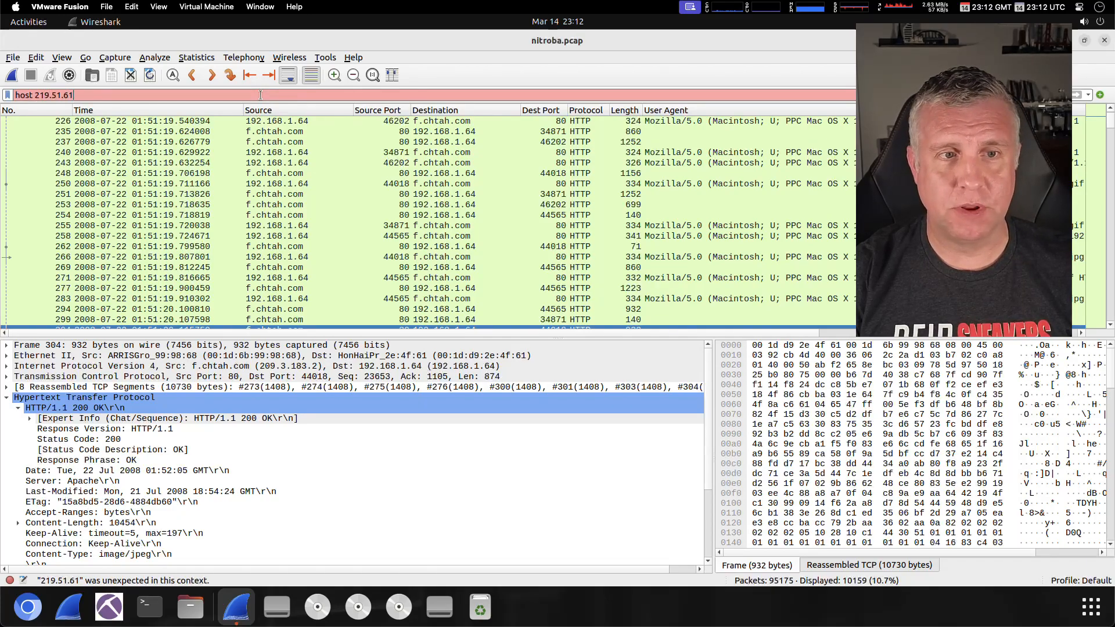
pyautogui.write('74')
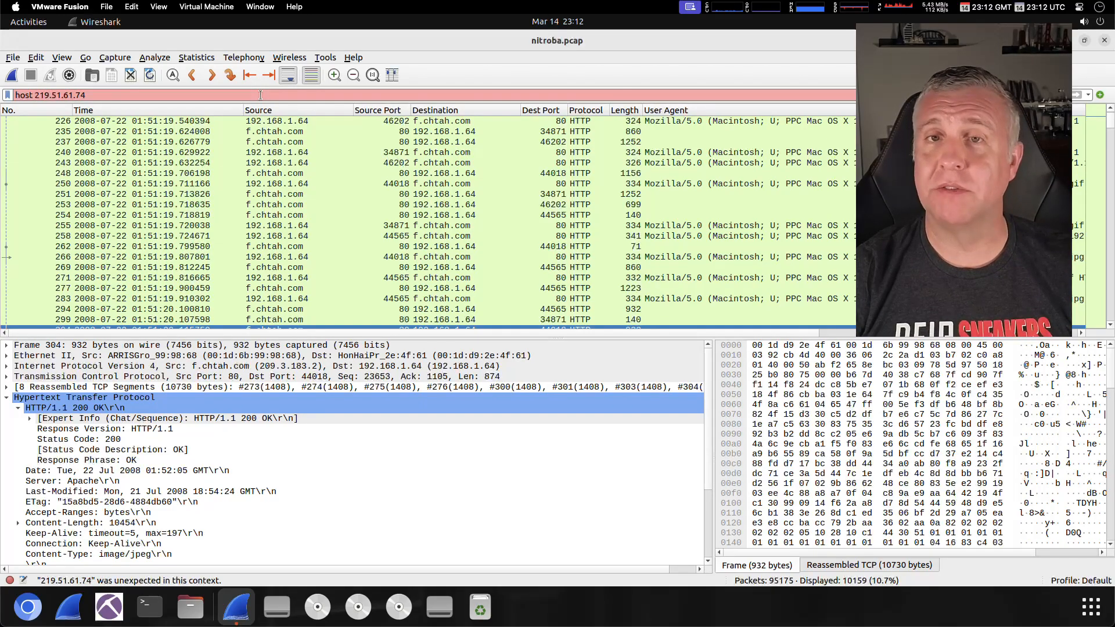